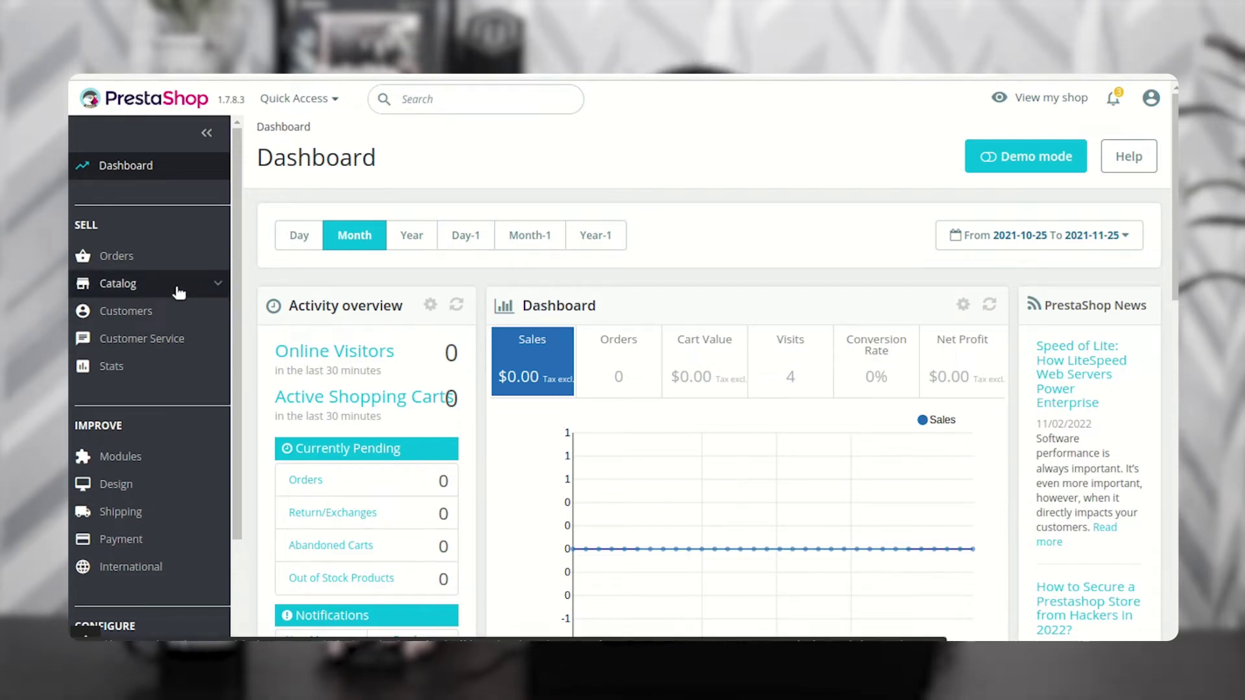
Go to Catalog > Multiple Sell Unit to show the empty Sell Unit Rule list.
{"action": "mouse_move", "coordinate": [179, 289]}
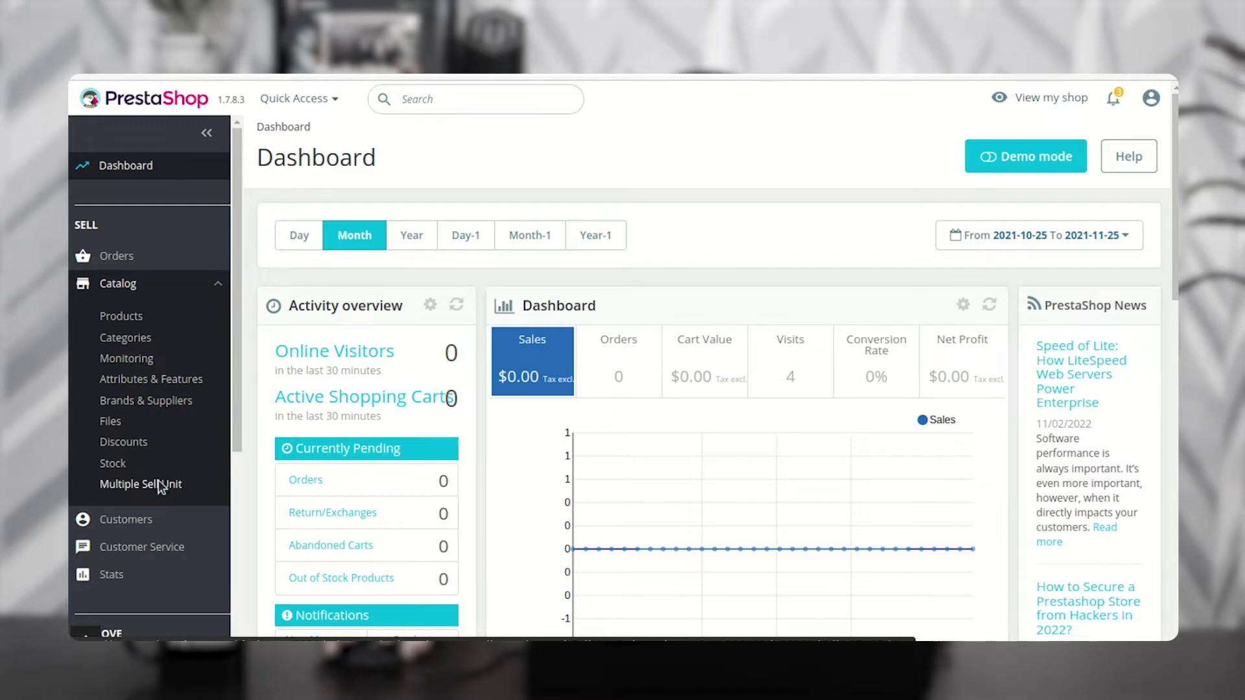
{"action": "left_click", "coordinate": [158, 484]}
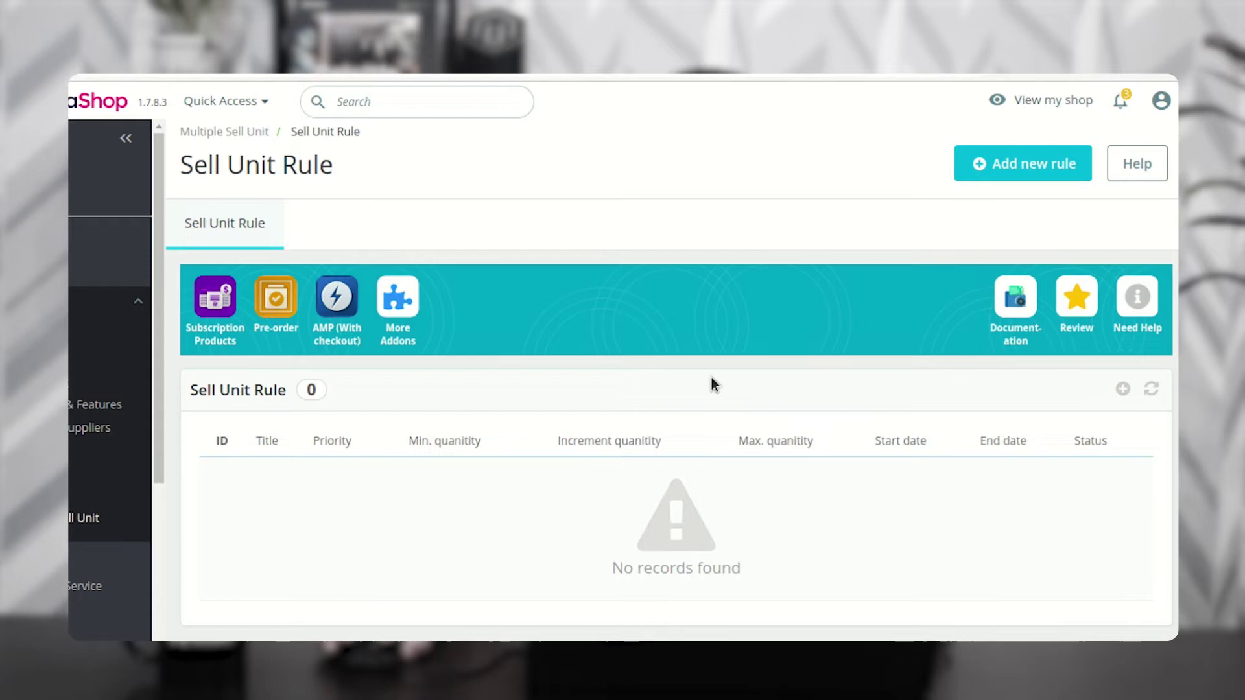
Add a new rule 'Rule 1' with priority 1, increment quantity 2 and minimum quantity 2.
{"action": "left_click", "coordinate": [1039, 157]}
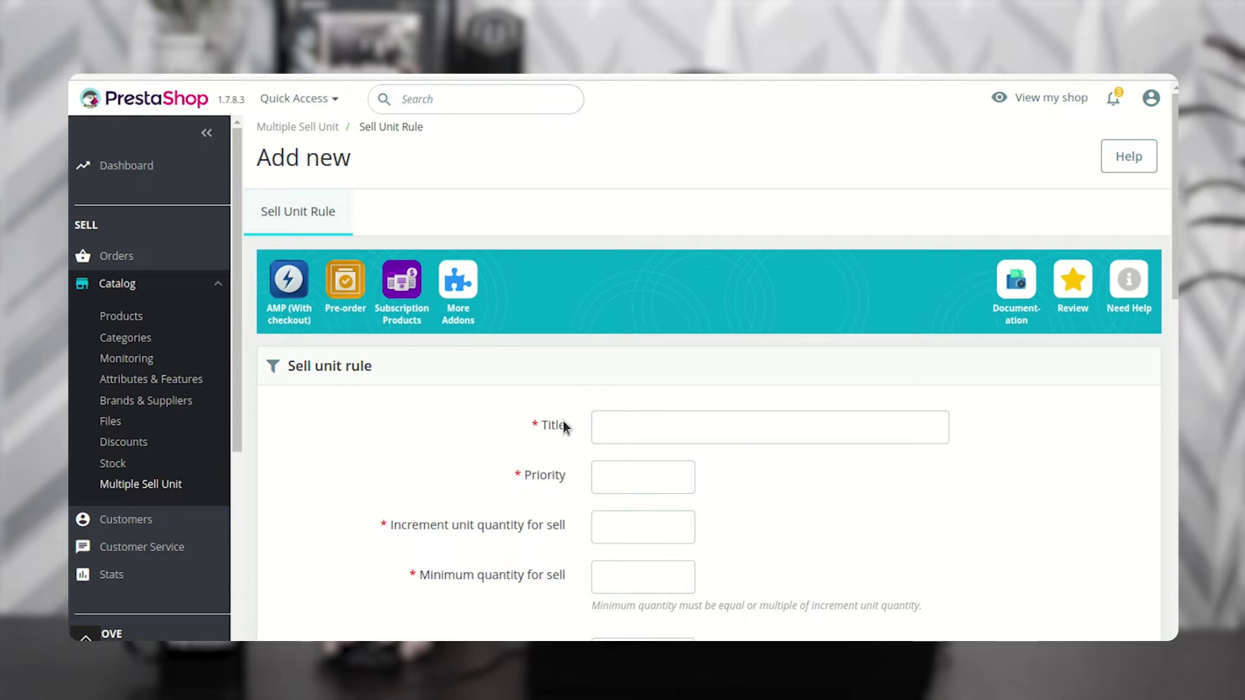
{"action": "left_click", "coordinate": [670, 429]}
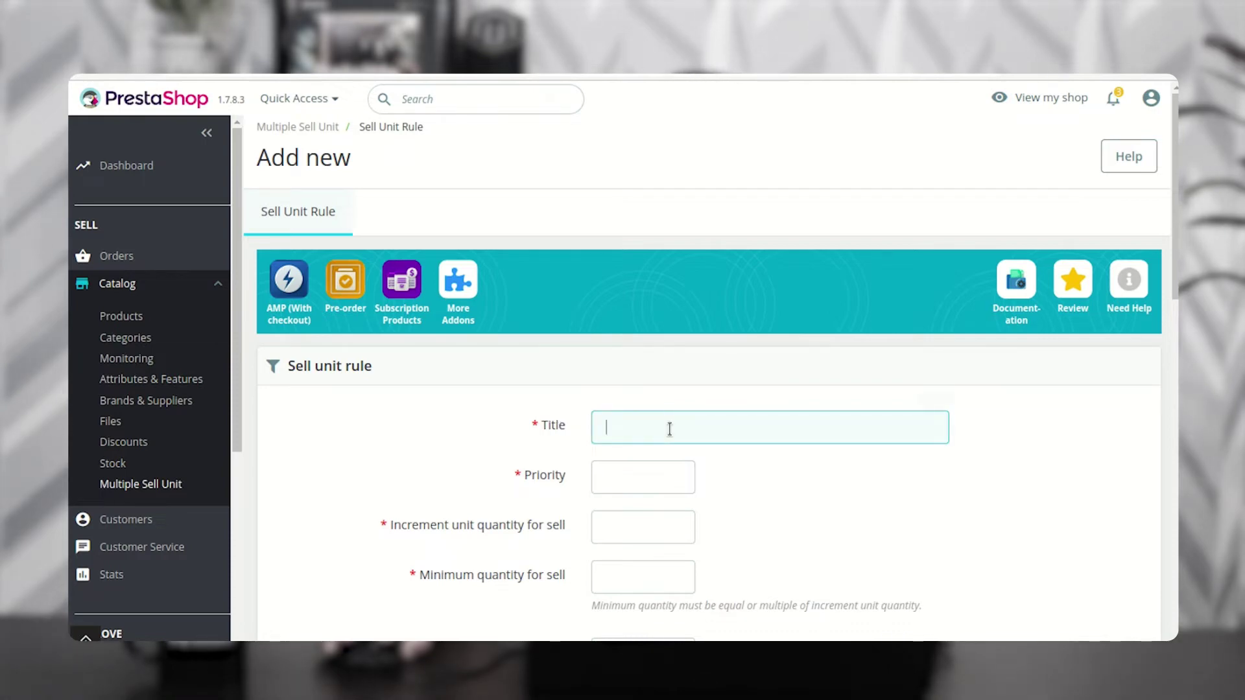
{"action": "type", "text": "Rule"}
{"action": "type", "text": "1"}
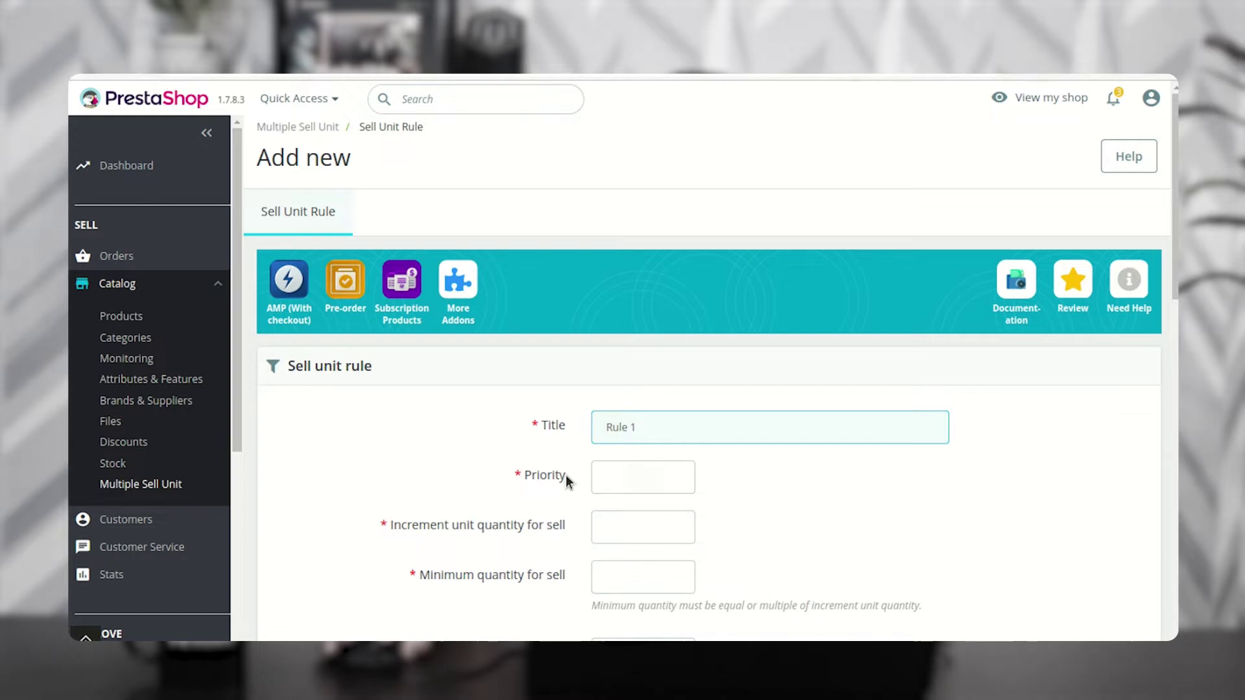
{"action": "left_click", "coordinate": [623, 477]}
{"action": "type", "text": "1"}
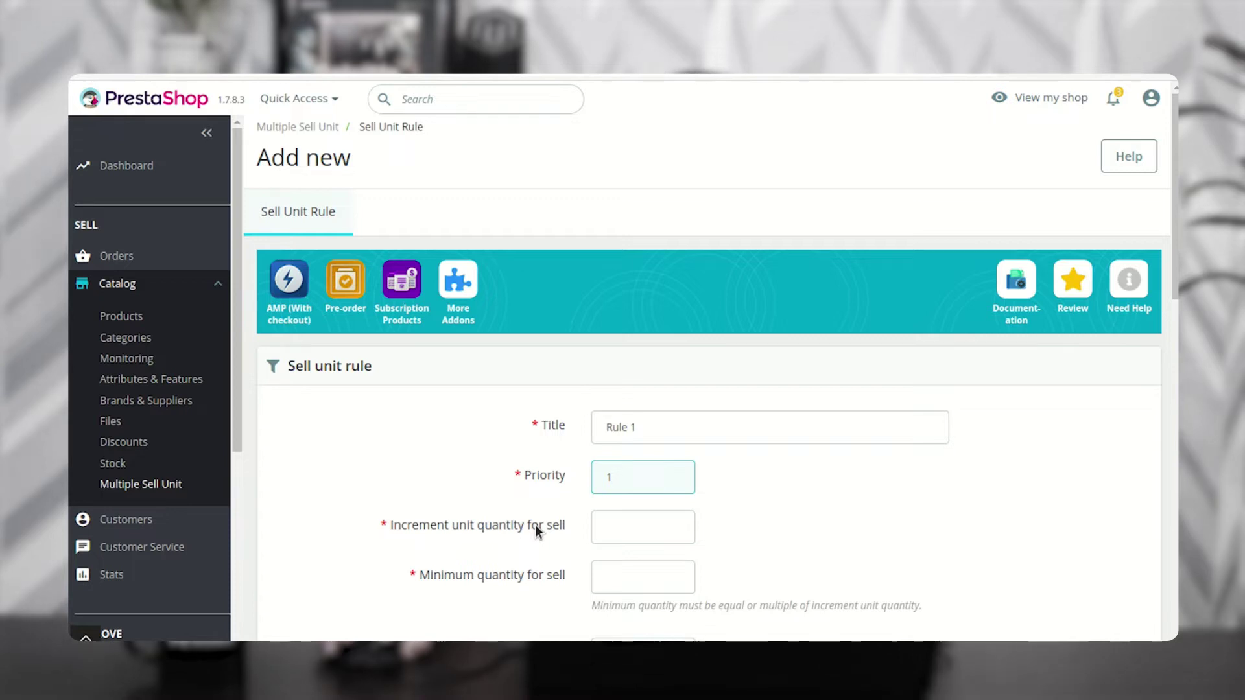
{"action": "left_click", "coordinate": [671, 527]}
{"action": "type", "text": "2"}
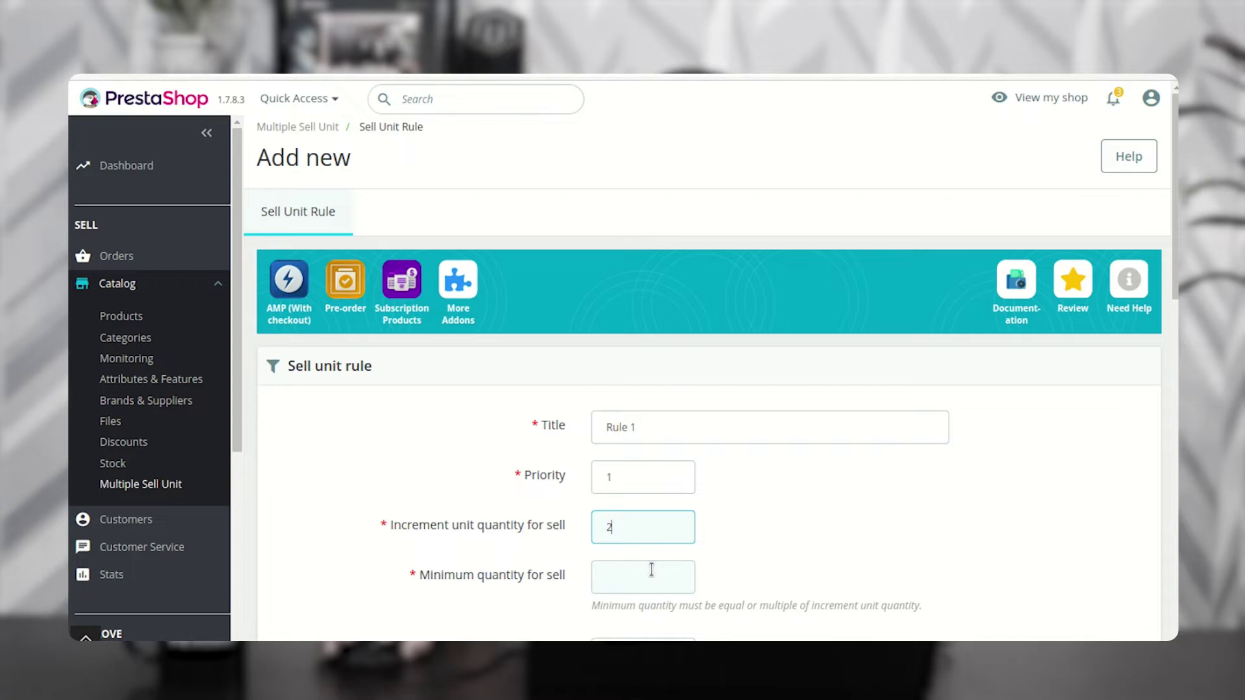
{"action": "left_click", "coordinate": [651, 570]}
{"action": "type", "text": "2"}
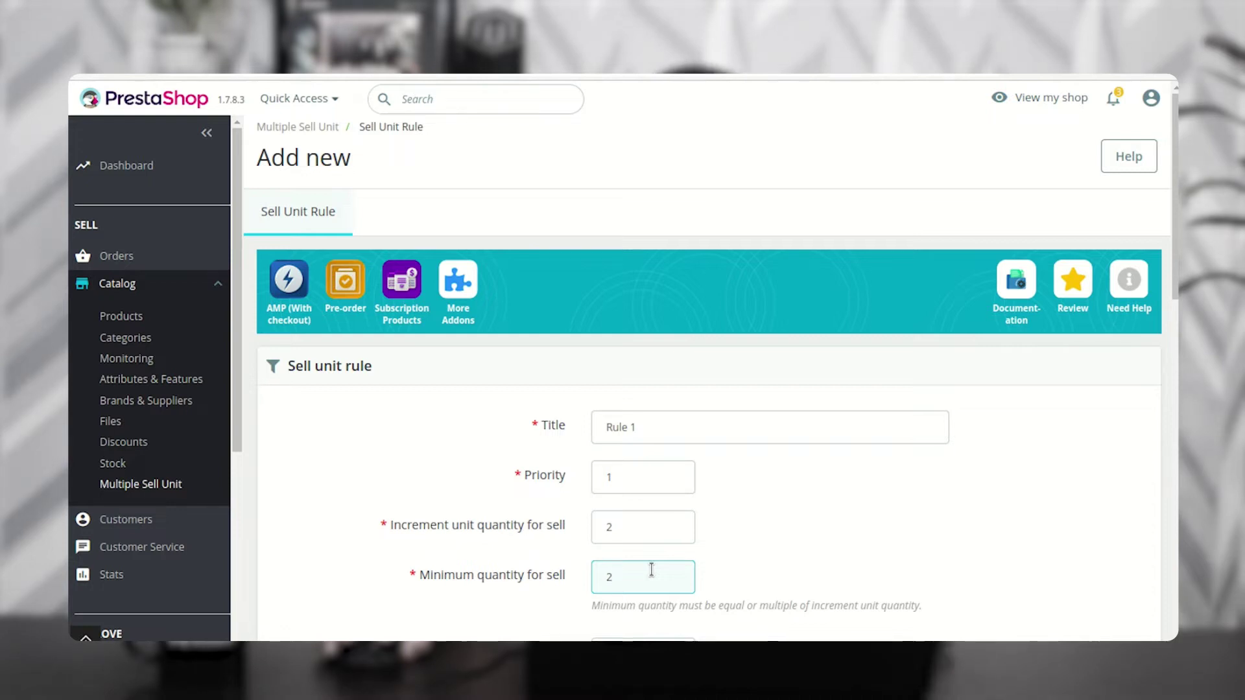
Set maximum quantity 10, dates 2022-11-17 to 2022-11-30, and Status Enabled.
{"action": "scroll", "coordinate": [652, 570], "scroll_direction": "down", "scroll_amount": 3}
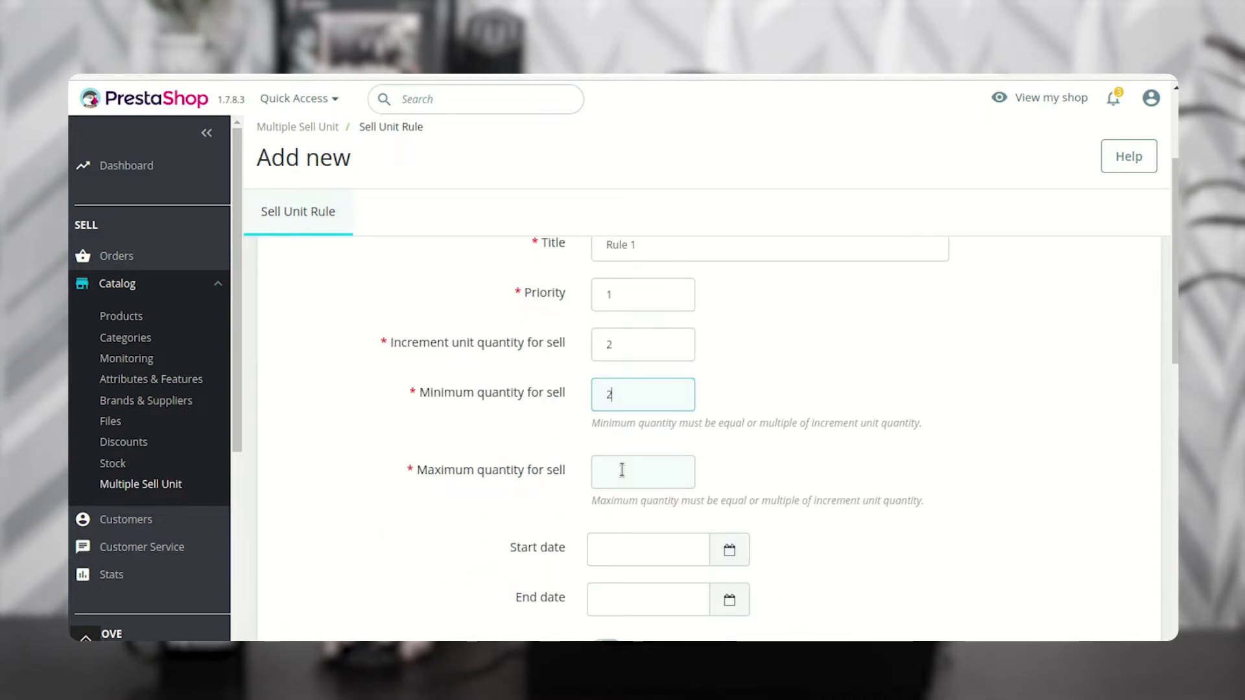
{"action": "left_click", "coordinate": [622, 470]}
{"action": "type", "text": "10"}
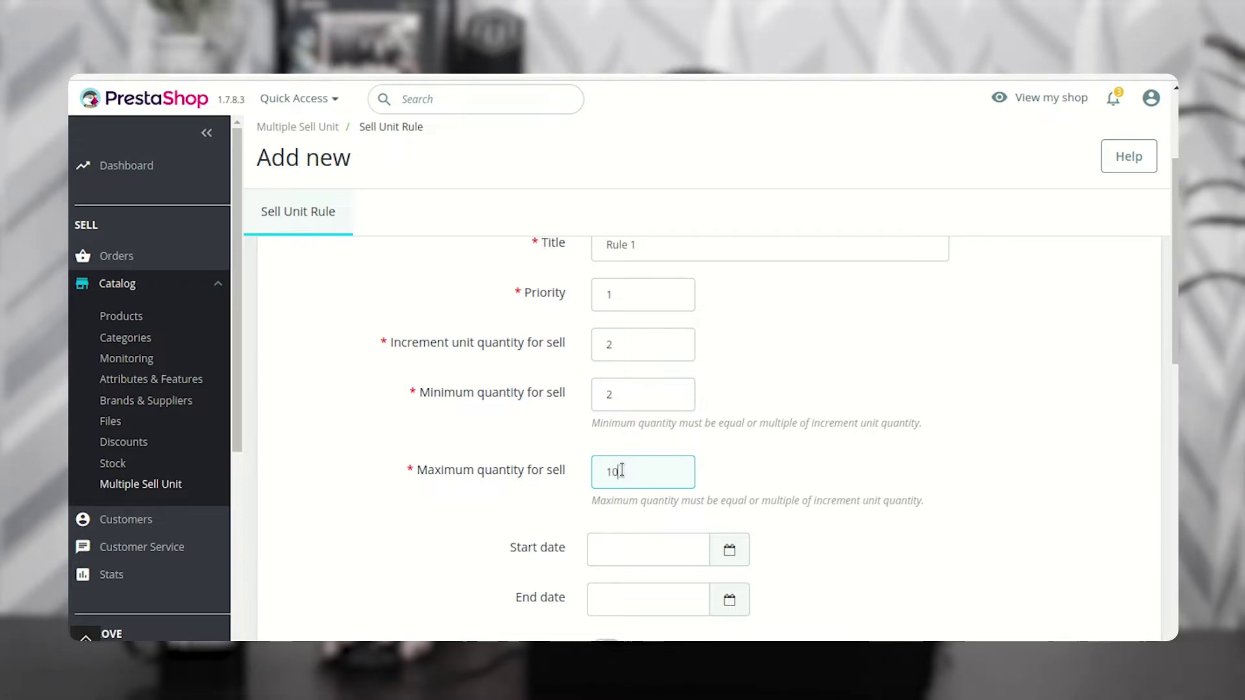
{"action": "scroll", "coordinate": [622, 469], "scroll_direction": "down", "scroll_amount": 1}
{"action": "scroll", "coordinate": [622, 470], "scroll_direction": "down", "scroll_amount": 2}
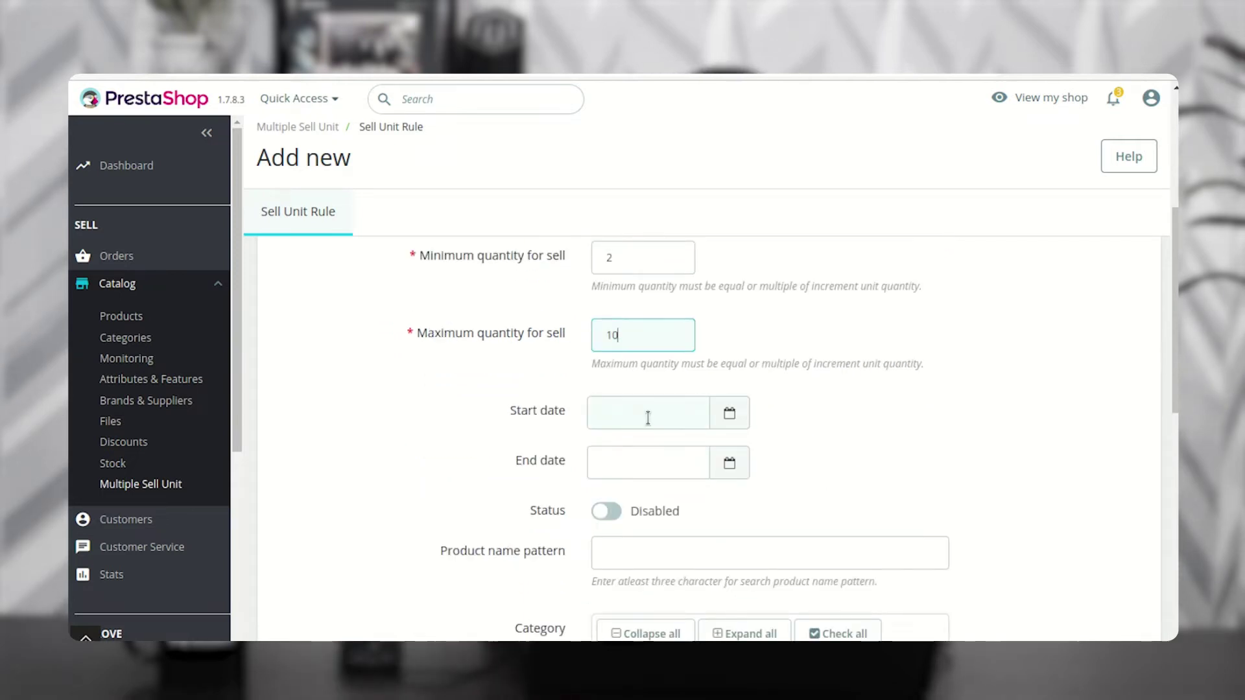
{"action": "left_click", "coordinate": [648, 417]}
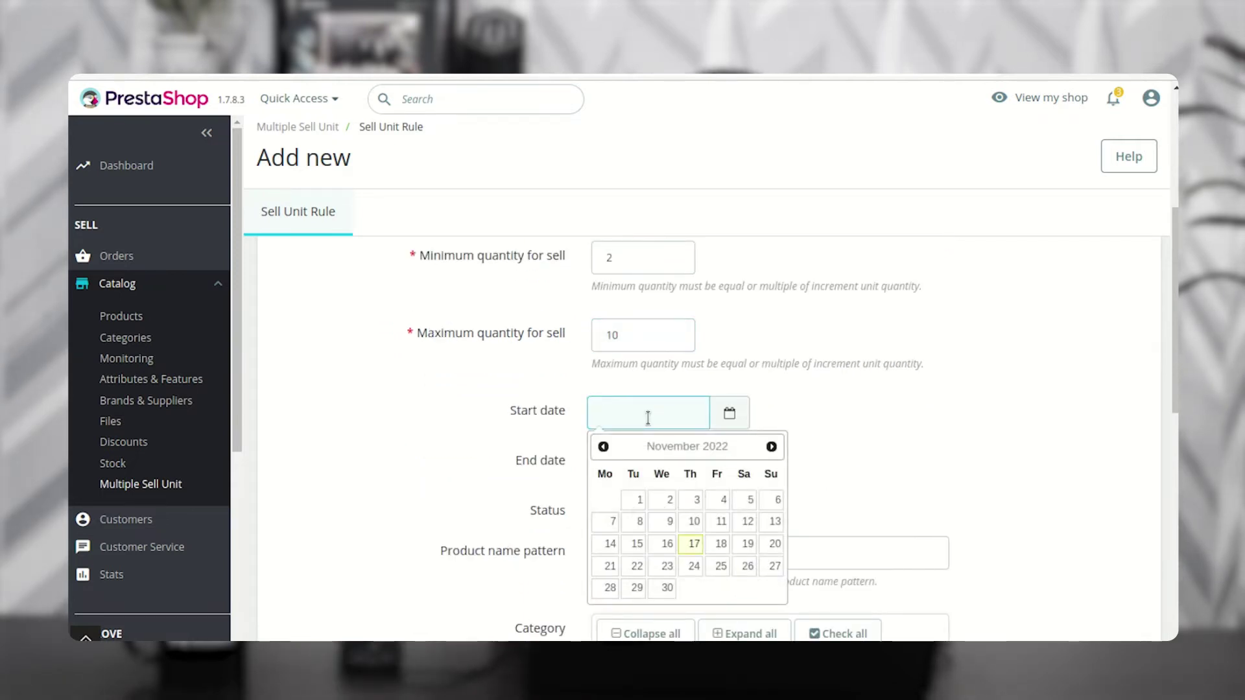
{"action": "left_click", "coordinate": [689, 544]}
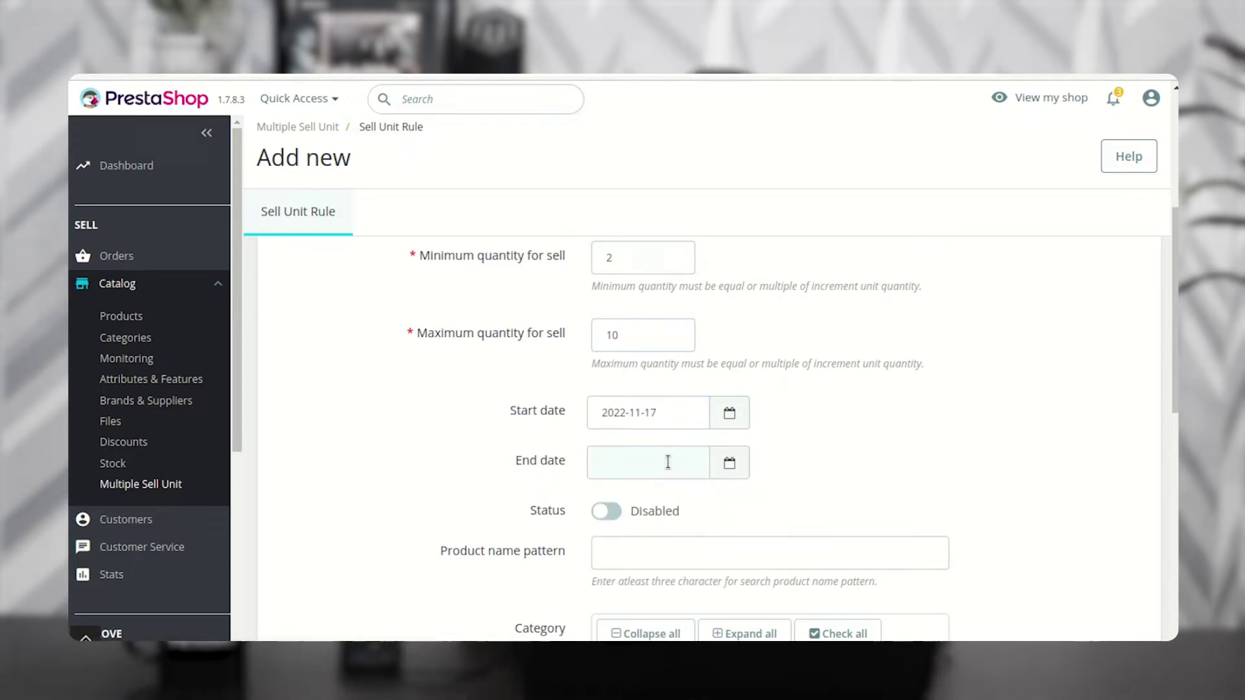
{"action": "left_click", "coordinate": [687, 462]}
{"action": "left_click", "coordinate": [661, 635]}
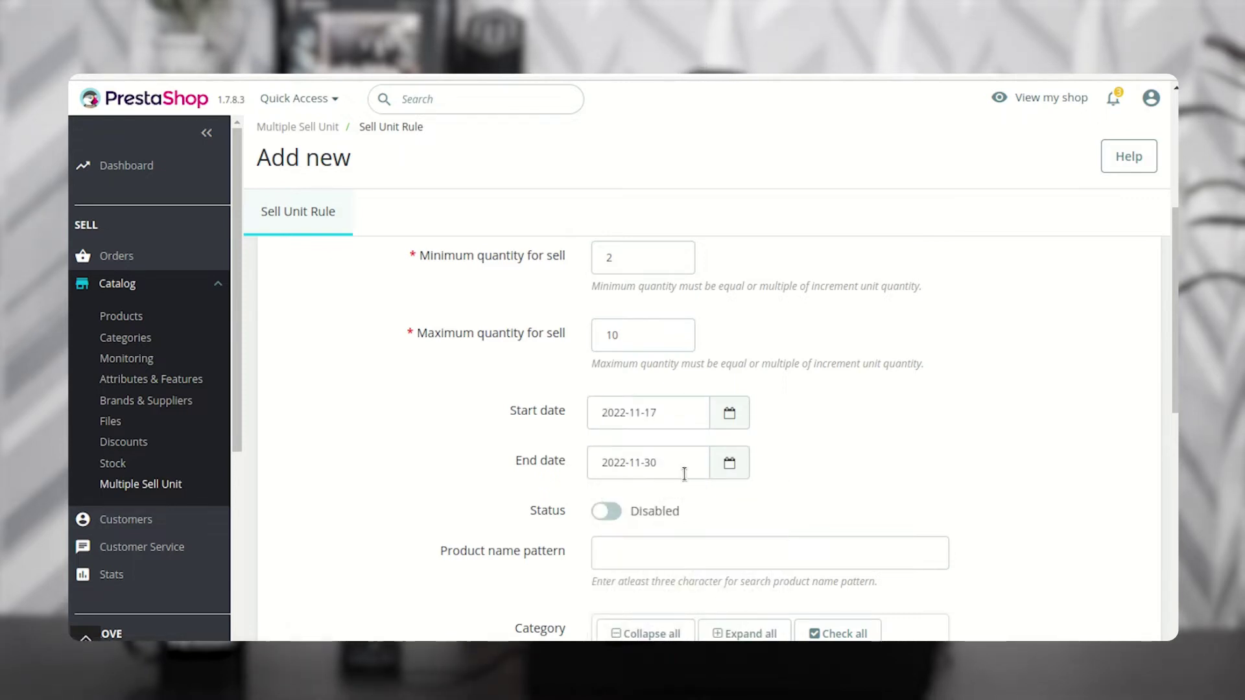
{"action": "left_click", "coordinate": [608, 512]}
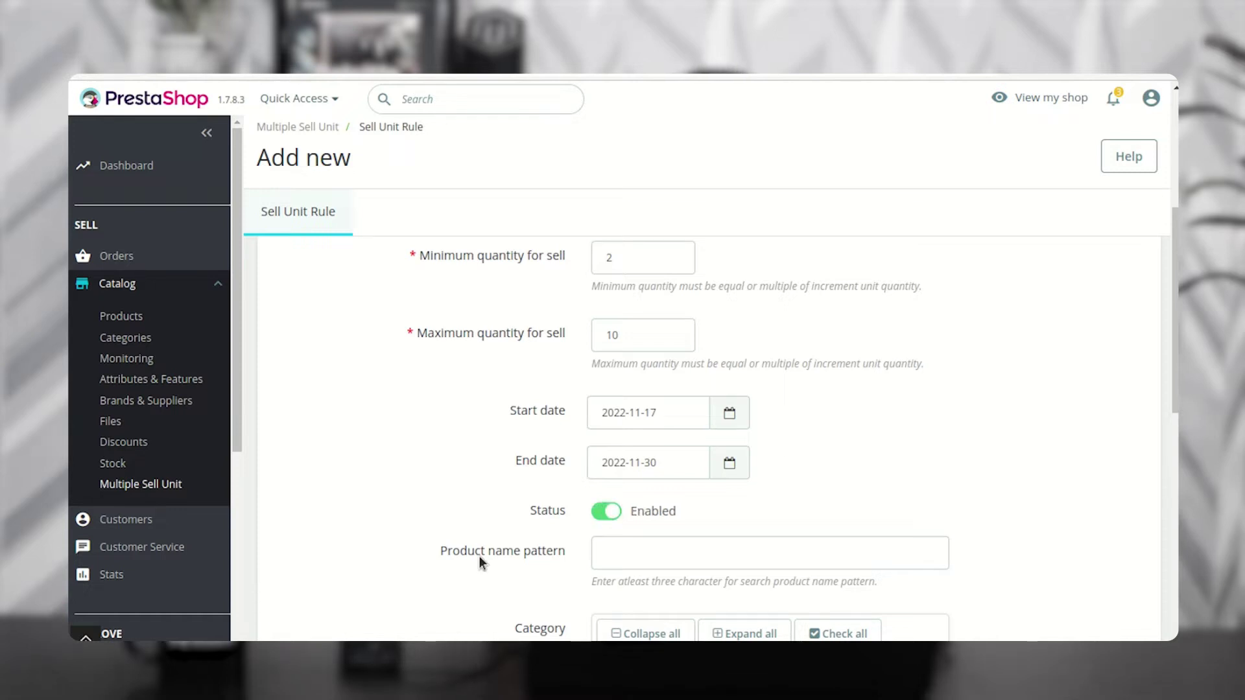
{"action": "scroll", "coordinate": [478, 555], "scroll_direction": "down", "scroll_amount": 1}
Enter 'humm' as the rule's product name pattern.
{"action": "left_click", "coordinate": [599, 500]}
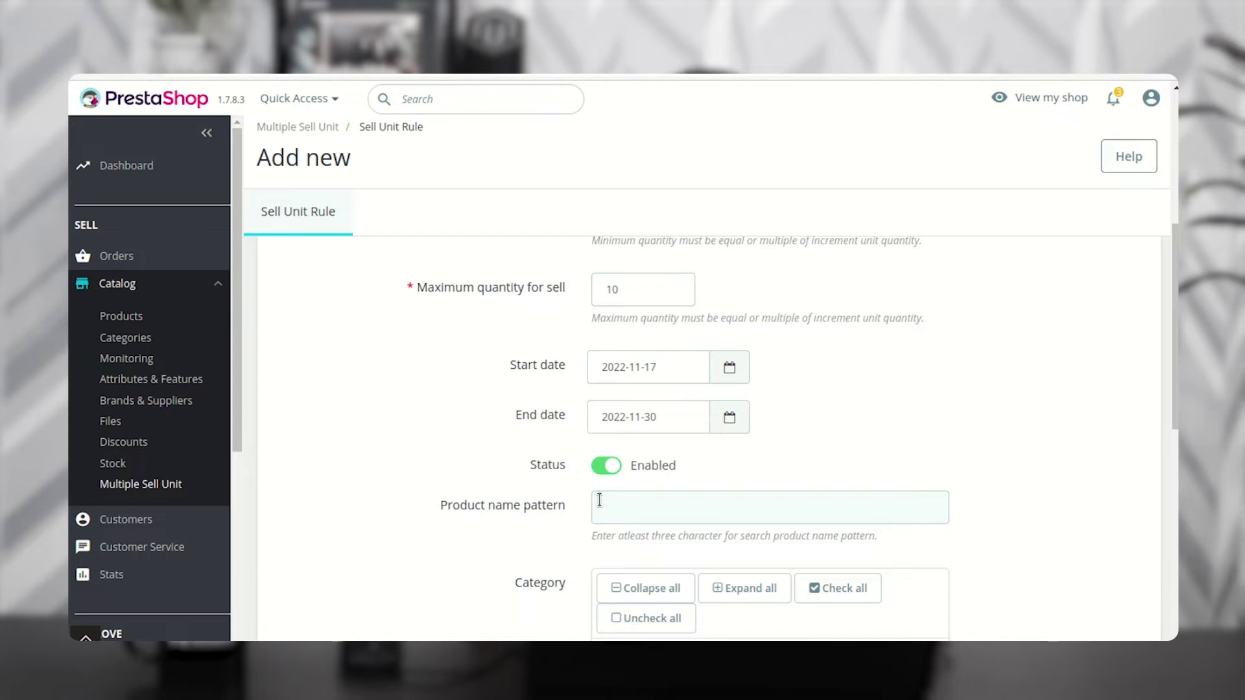
{"action": "type", "text": "hu"}
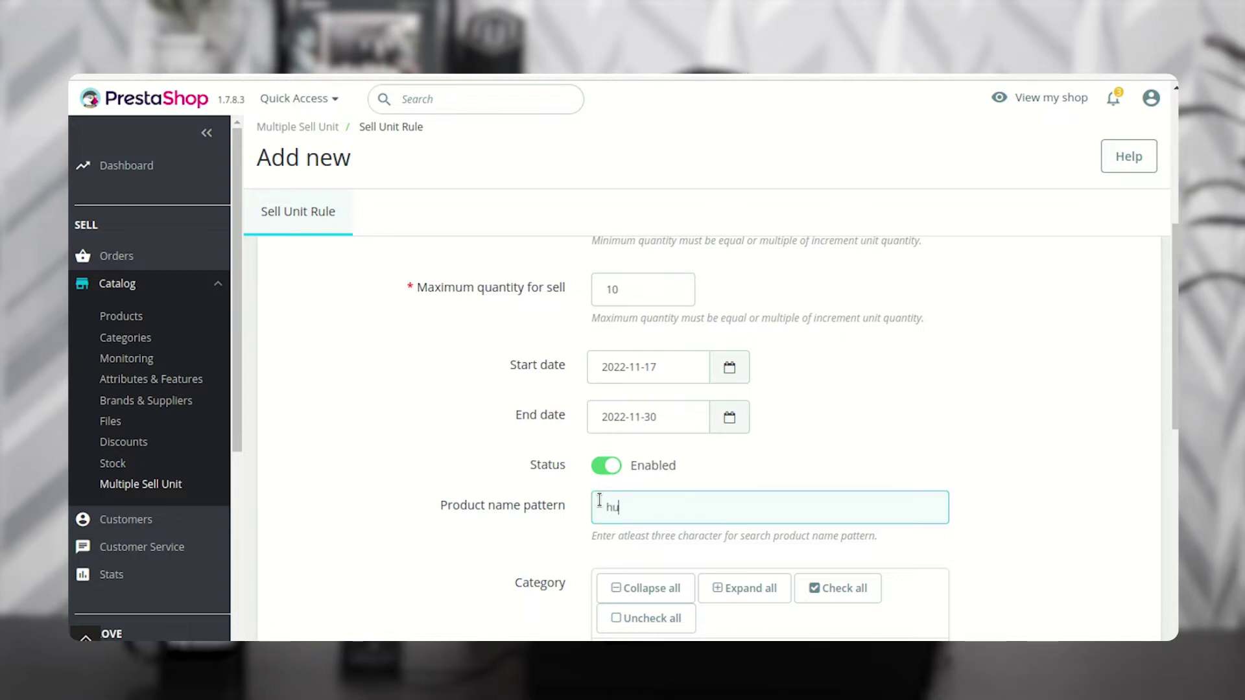
{"action": "type", "text": "mm"}
{"action": "scroll", "coordinate": [539, 364], "scroll_direction": "down", "scroll_amount": 5}
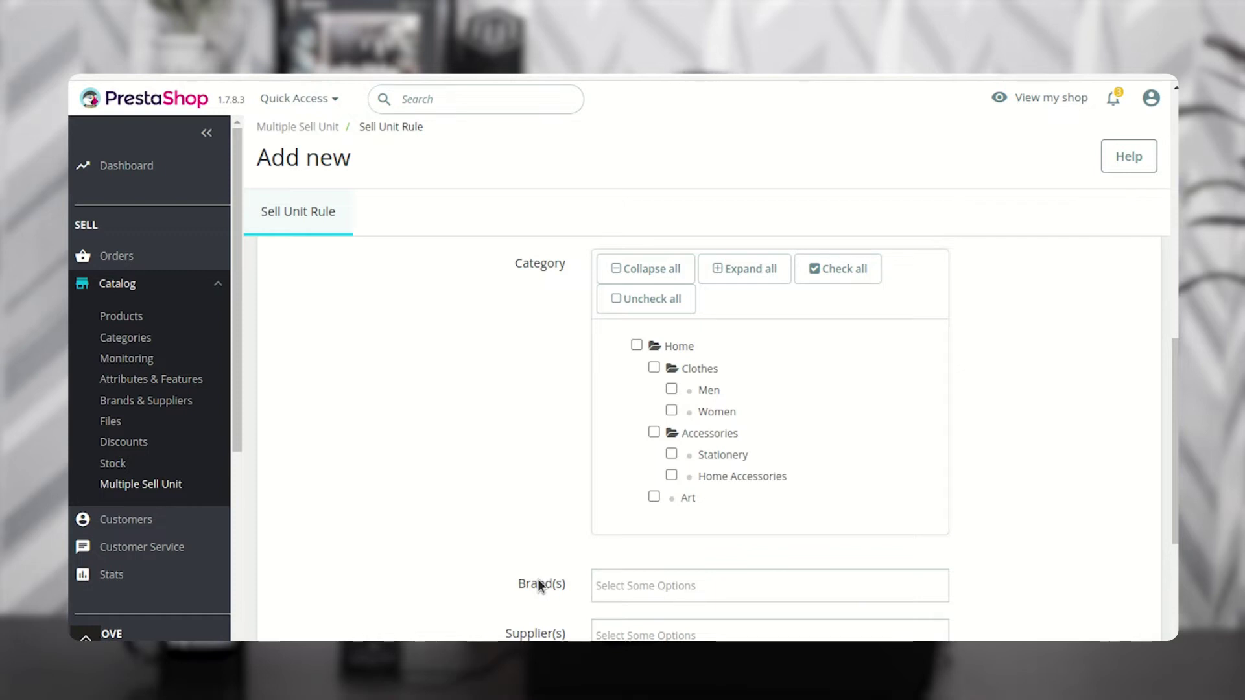
{"action": "scroll", "coordinate": [539, 584], "scroll_direction": "down", "scroll_amount": 2}
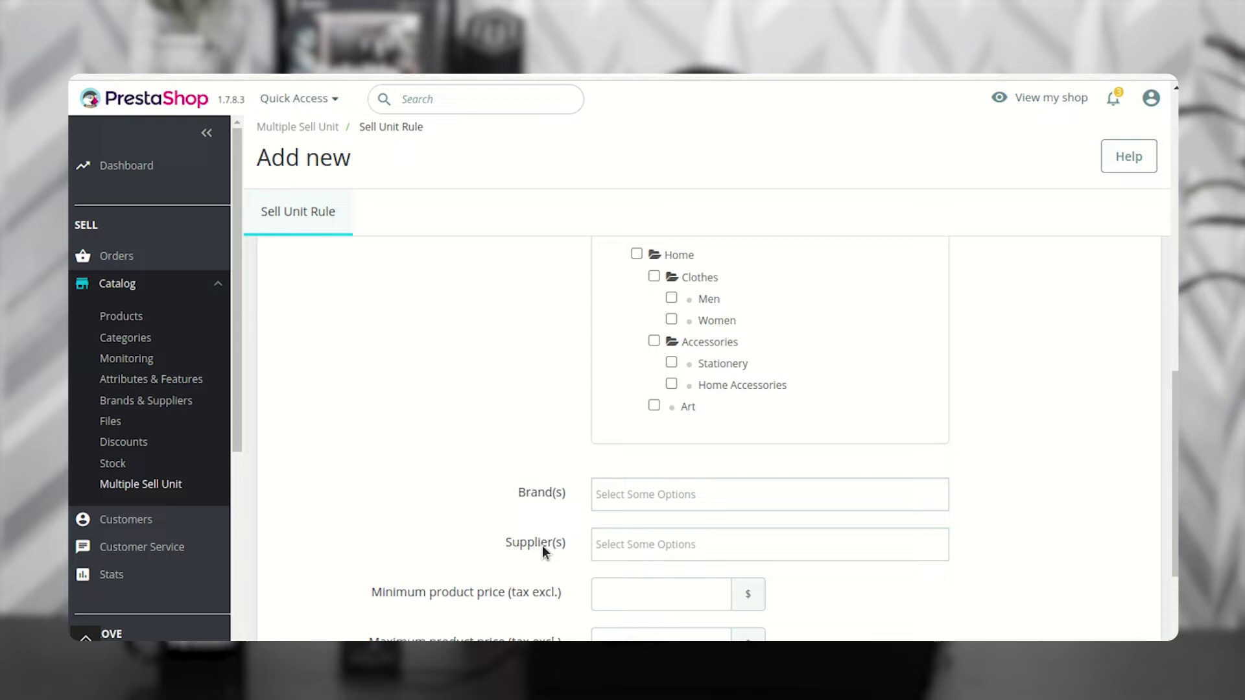
{"action": "scroll", "coordinate": [542, 546], "scroll_direction": "up", "scroll_amount": 3}
Include the Clothes and Accessories categories, brand Studio Design and Fashion supplier.
{"action": "left_click", "coordinate": [654, 413]}
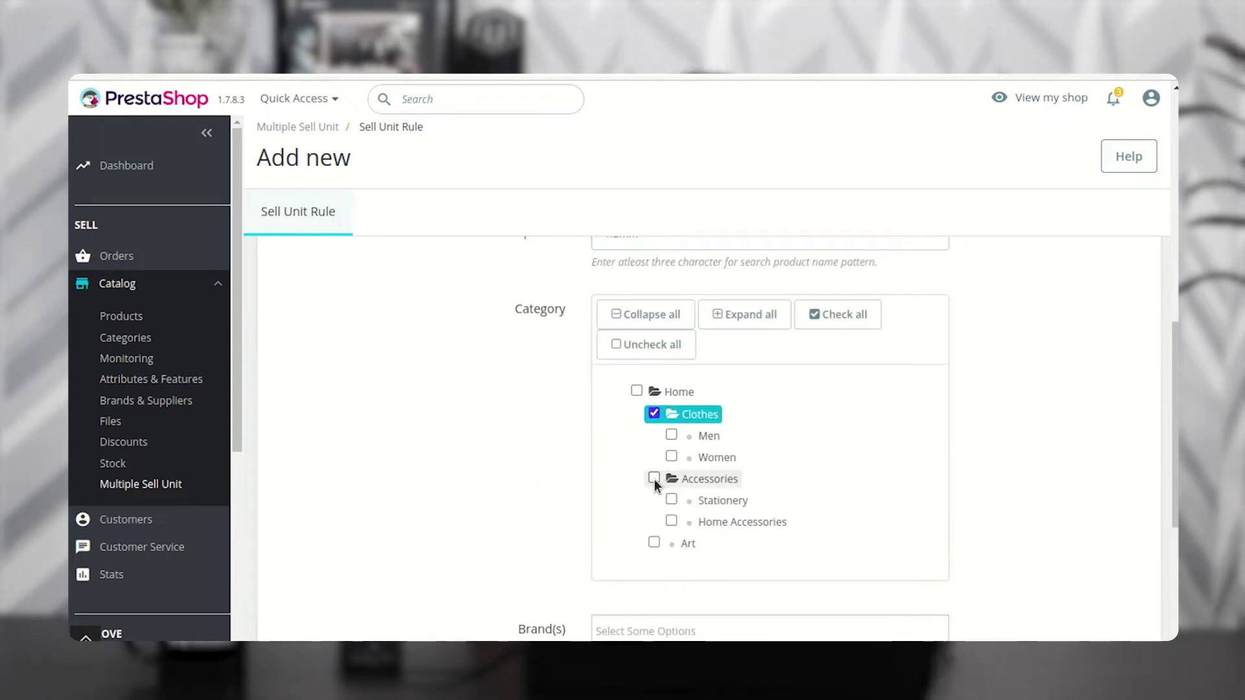
{"action": "left_click", "coordinate": [654, 478]}
{"action": "scroll", "coordinate": [661, 481], "scroll_direction": "down", "scroll_amount": 4}
{"action": "left_click", "coordinate": [690, 457]}
{"action": "left_click", "coordinate": [682, 504]}
{"action": "left_click", "coordinate": [624, 500]}
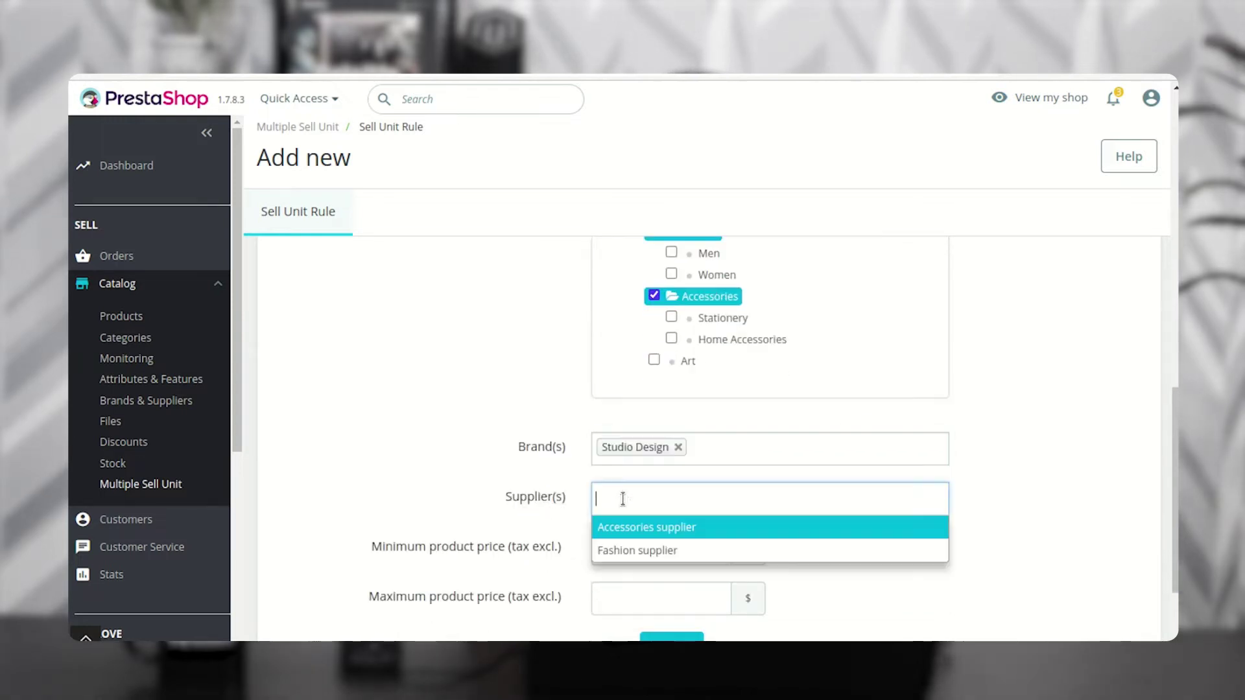
{"action": "left_click", "coordinate": [633, 551]}
Set the product price range from 9 to 99 and review the matching products.
{"action": "scroll", "coordinate": [519, 519], "scroll_direction": "down", "scroll_amount": 2}
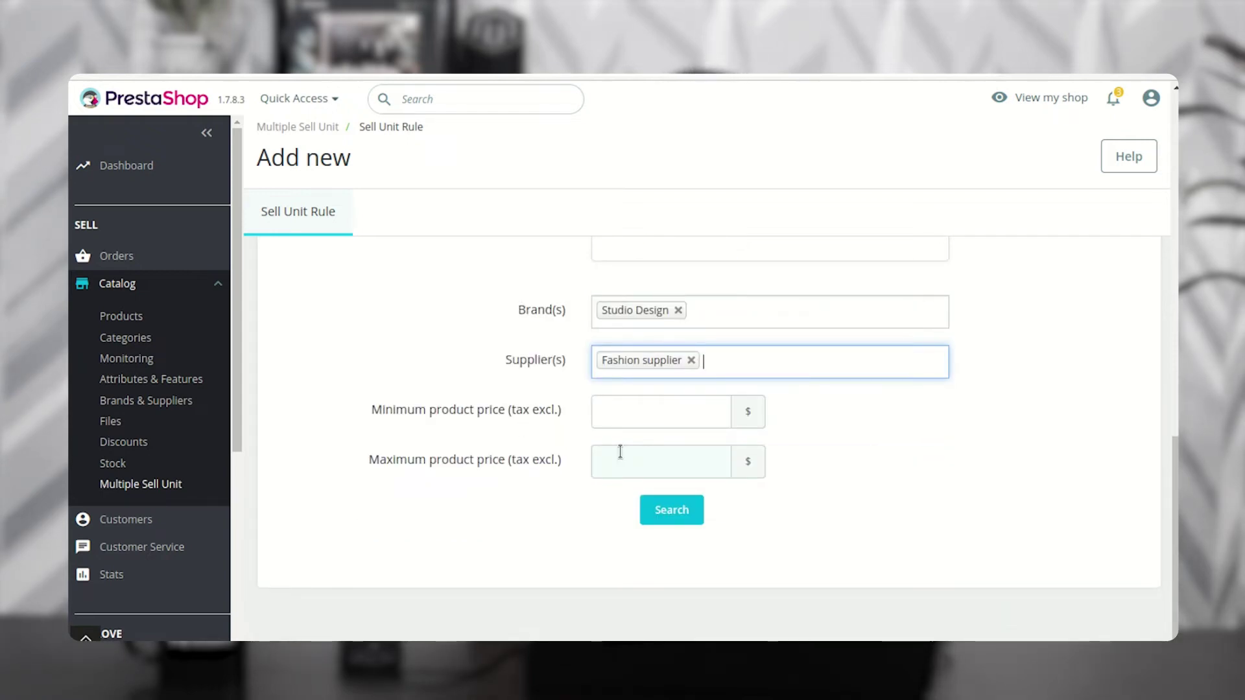
{"action": "left_click", "coordinate": [628, 420]}
{"action": "type", "text": "9"}
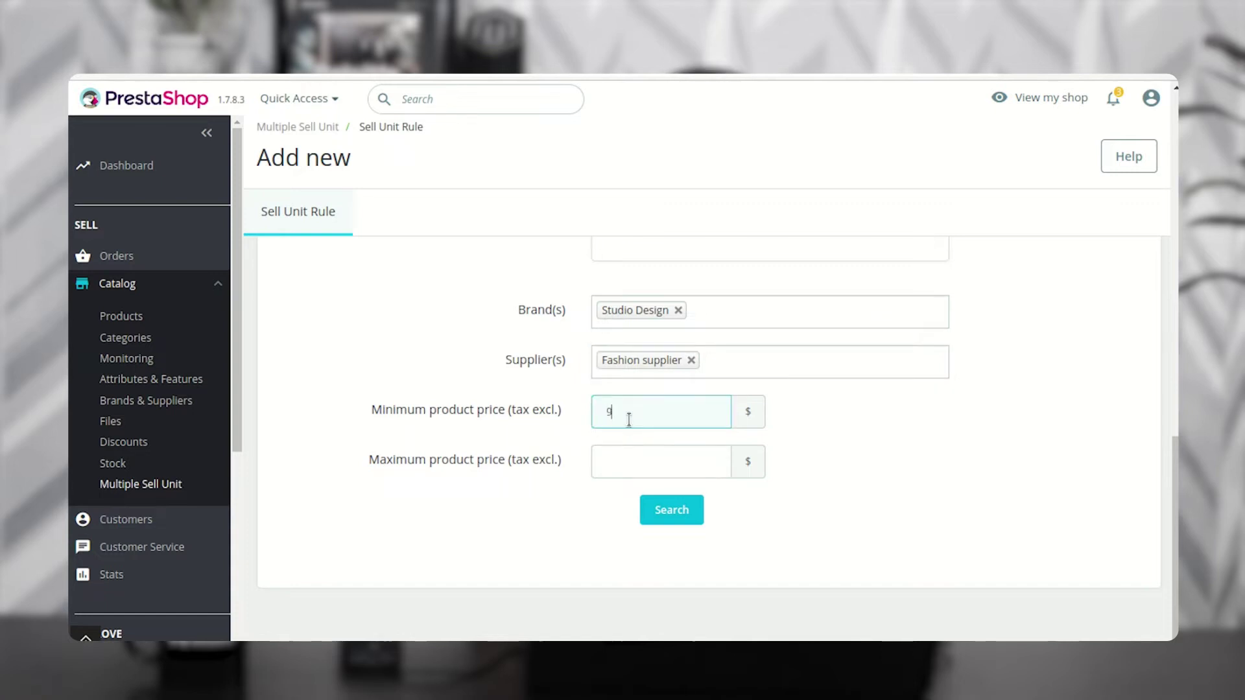
{"action": "key", "text": "Tab"}
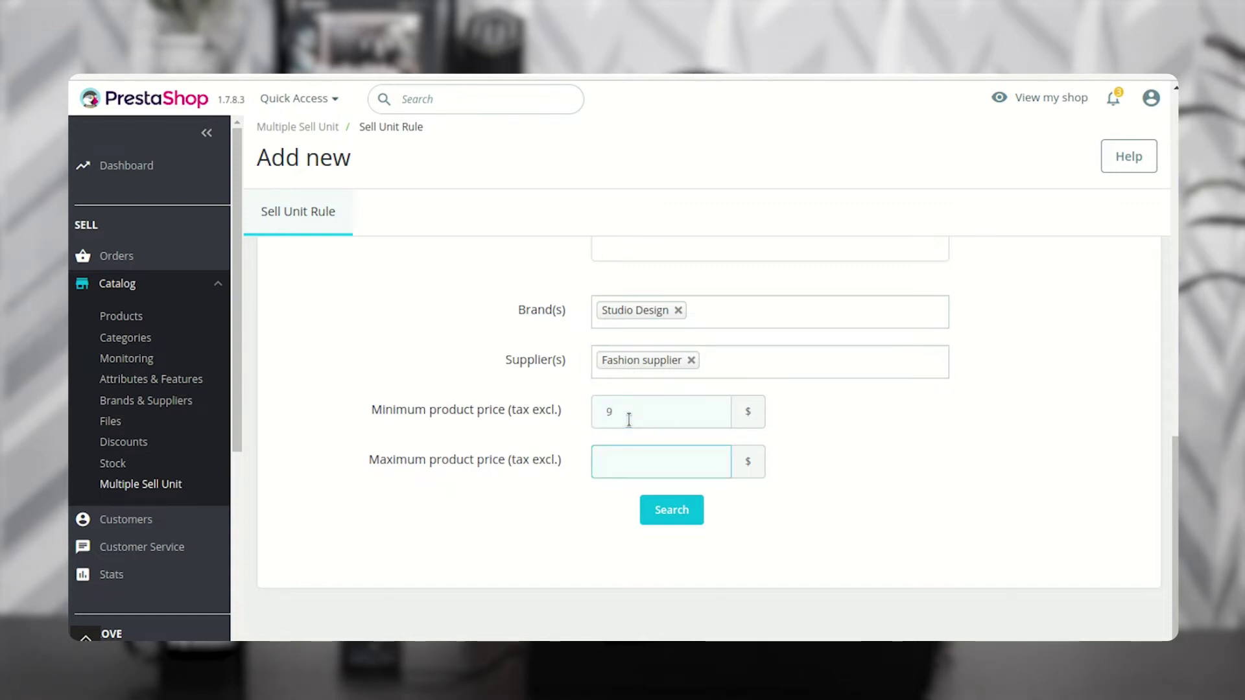
{"action": "type", "text": "10"}
{"action": "scroll", "coordinate": [628, 420], "scroll_direction": "up", "scroll_amount": 10}
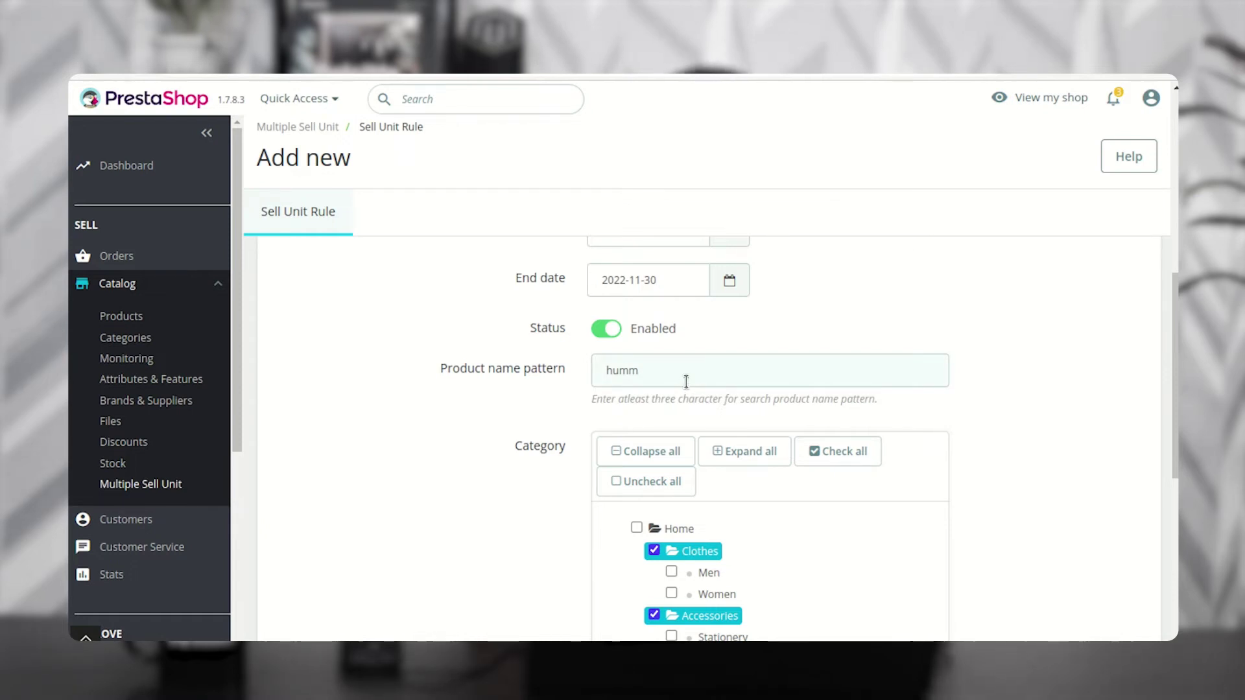
{"action": "scroll", "coordinate": [686, 382], "scroll_direction": "down", "scroll_amount": 1}
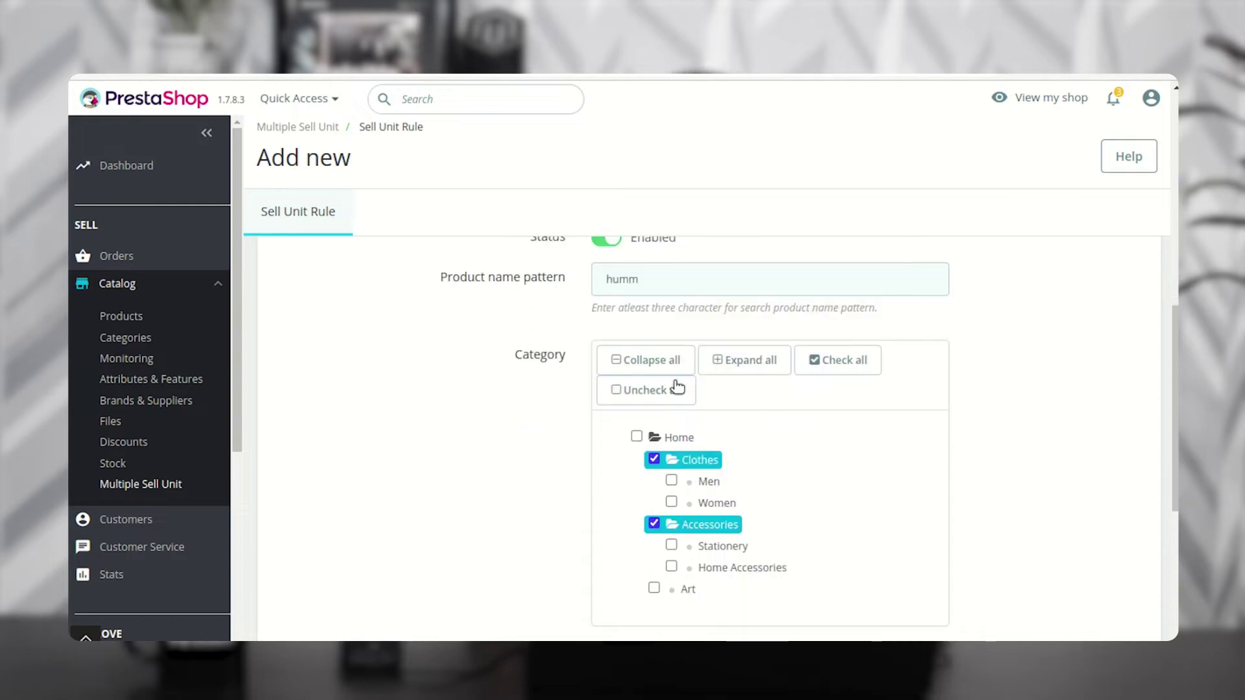
{"action": "scroll", "coordinate": [429, 452], "scroll_direction": "down", "scroll_amount": 2}
{"action": "scroll", "coordinate": [429, 449], "scroll_direction": "down", "scroll_amount": 1}
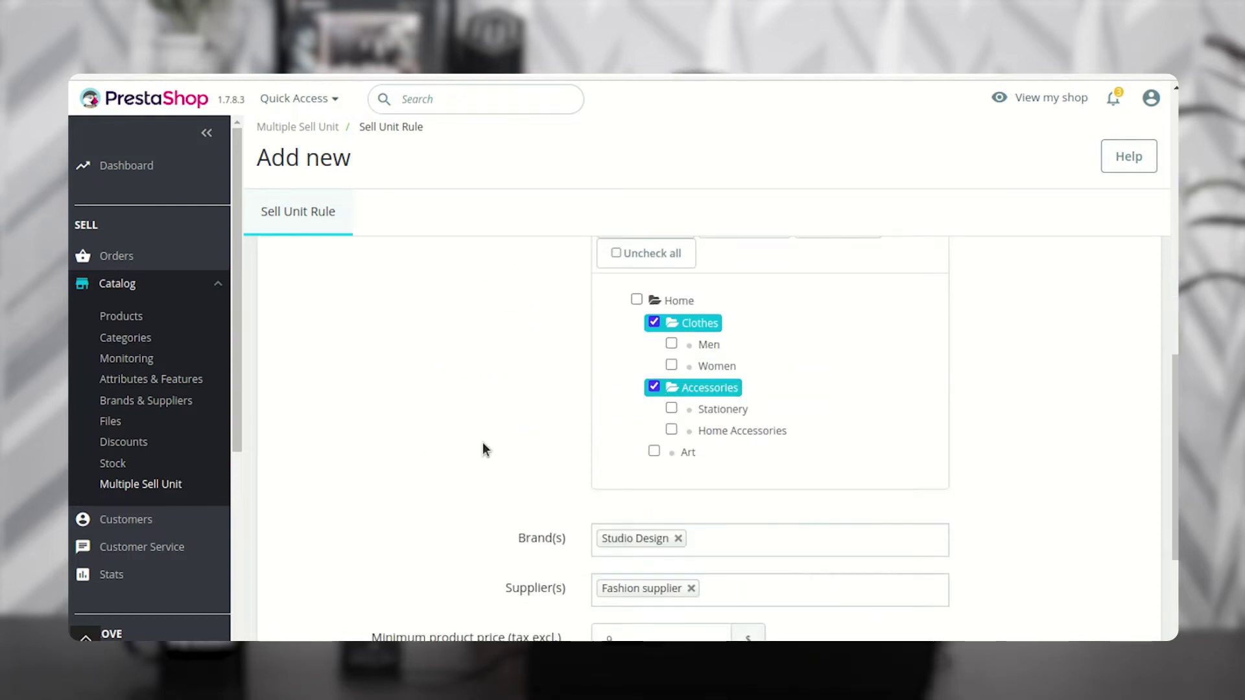
{"action": "scroll", "coordinate": [479, 444], "scroll_direction": "down", "scroll_amount": 1}
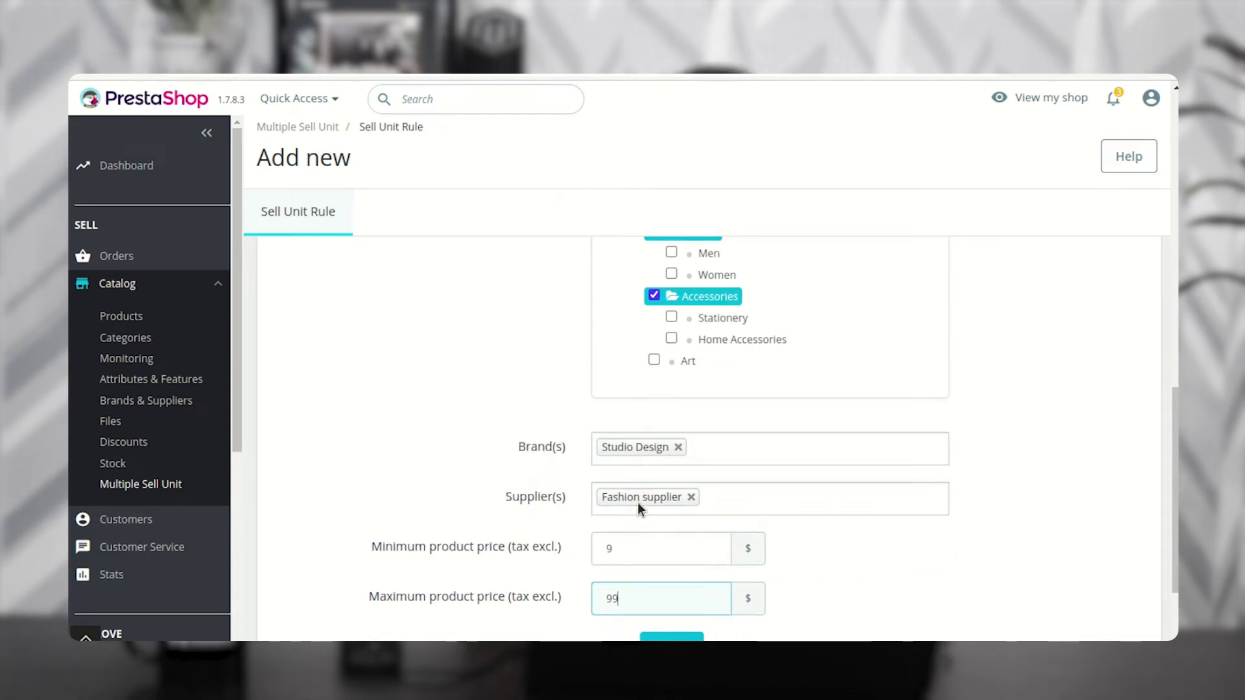
{"action": "scroll", "coordinate": [536, 503], "scroll_direction": "down", "scroll_amount": 2}
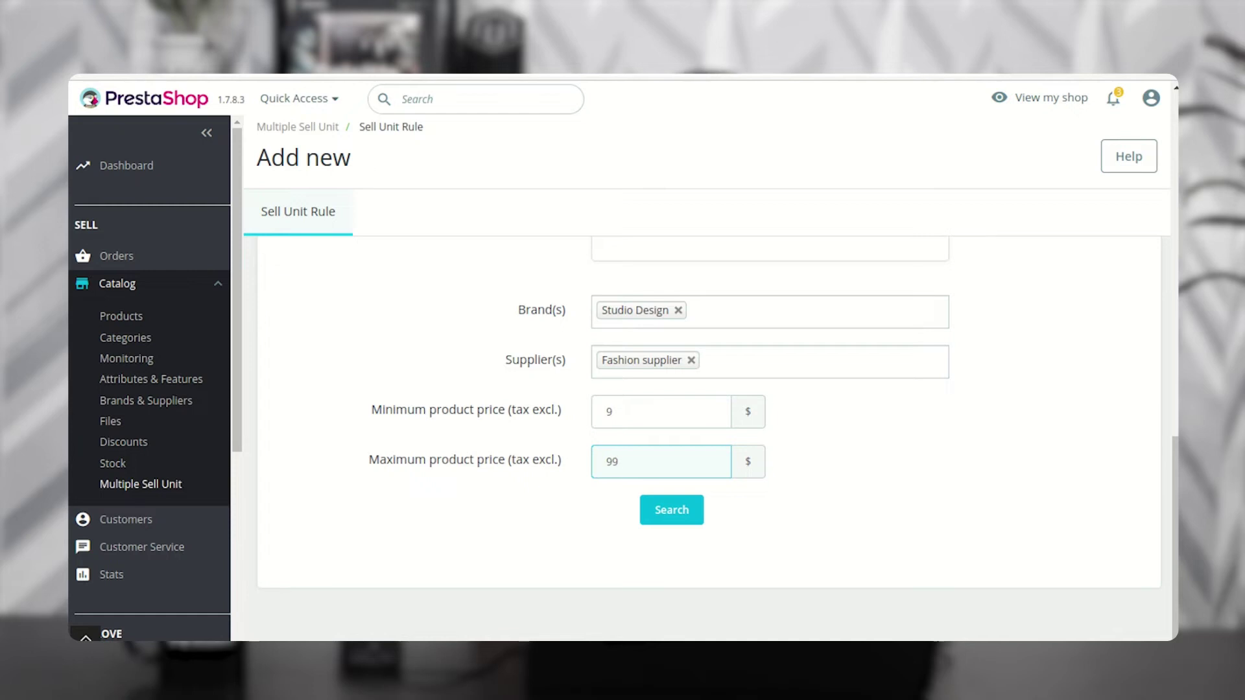
{"action": "left_click", "coordinate": [678, 511]}
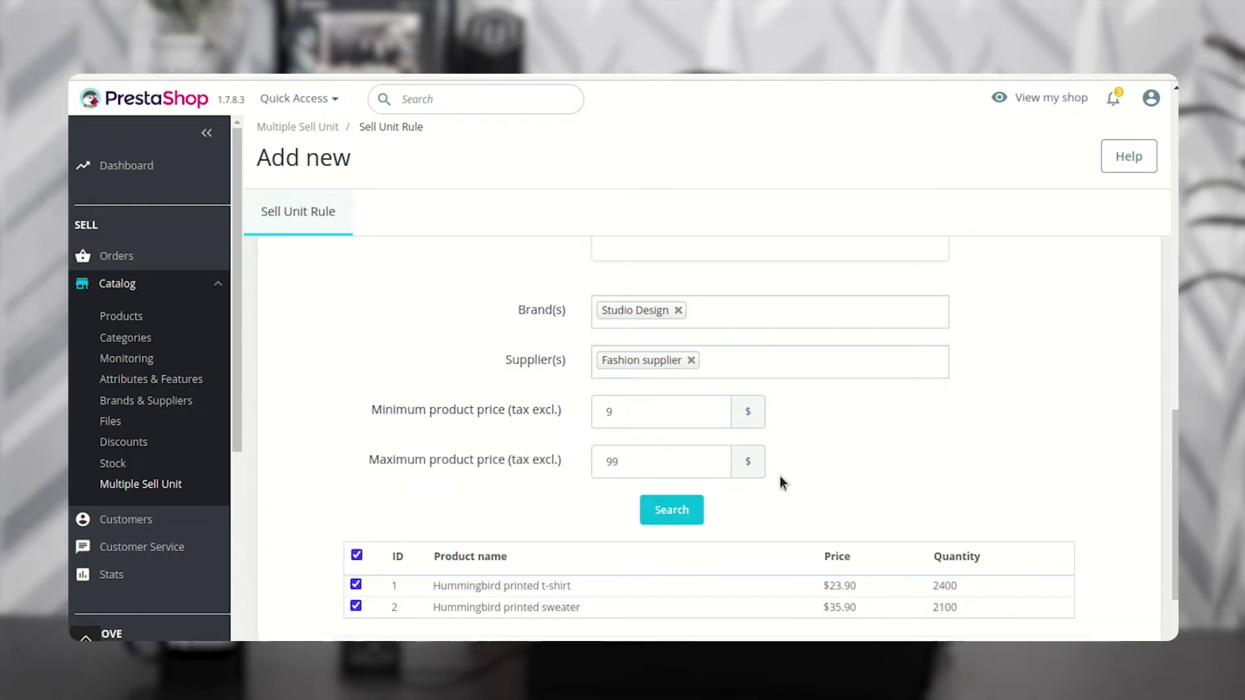
{"action": "scroll", "coordinate": [780, 483], "scroll_direction": "down", "scroll_amount": 2}
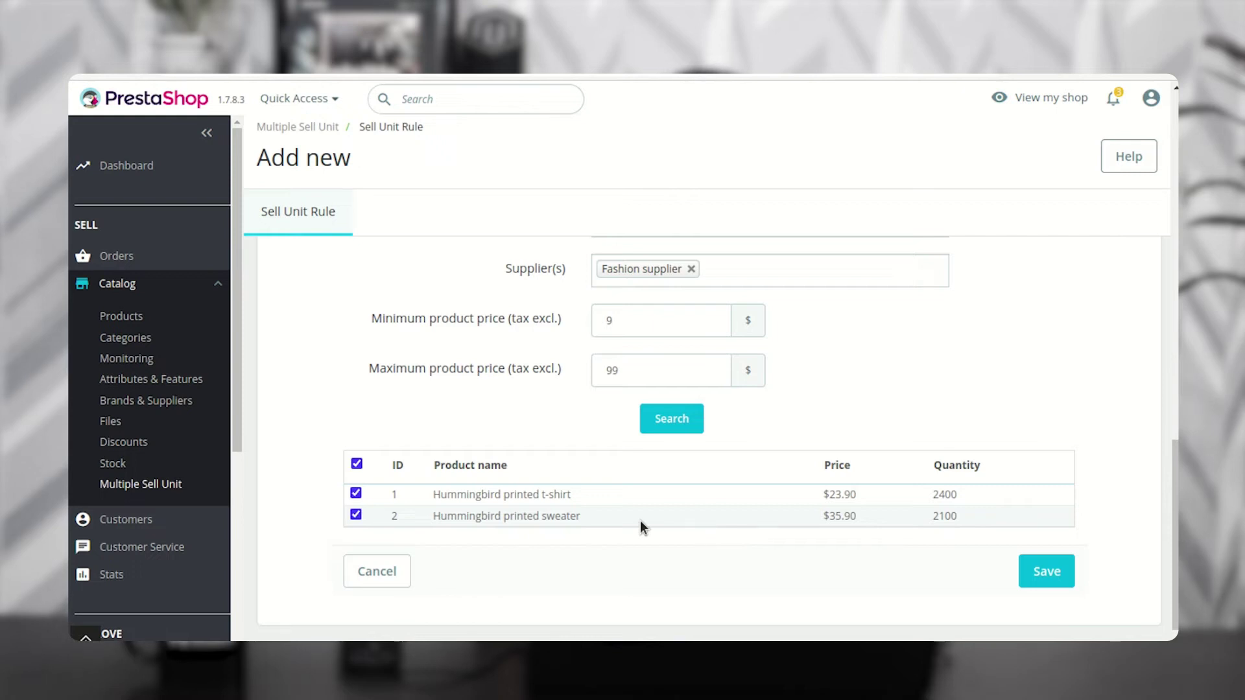
Save Rule 1 and open its Edit actions dropdown in the rule list.
{"action": "left_click", "coordinate": [1058, 575]}
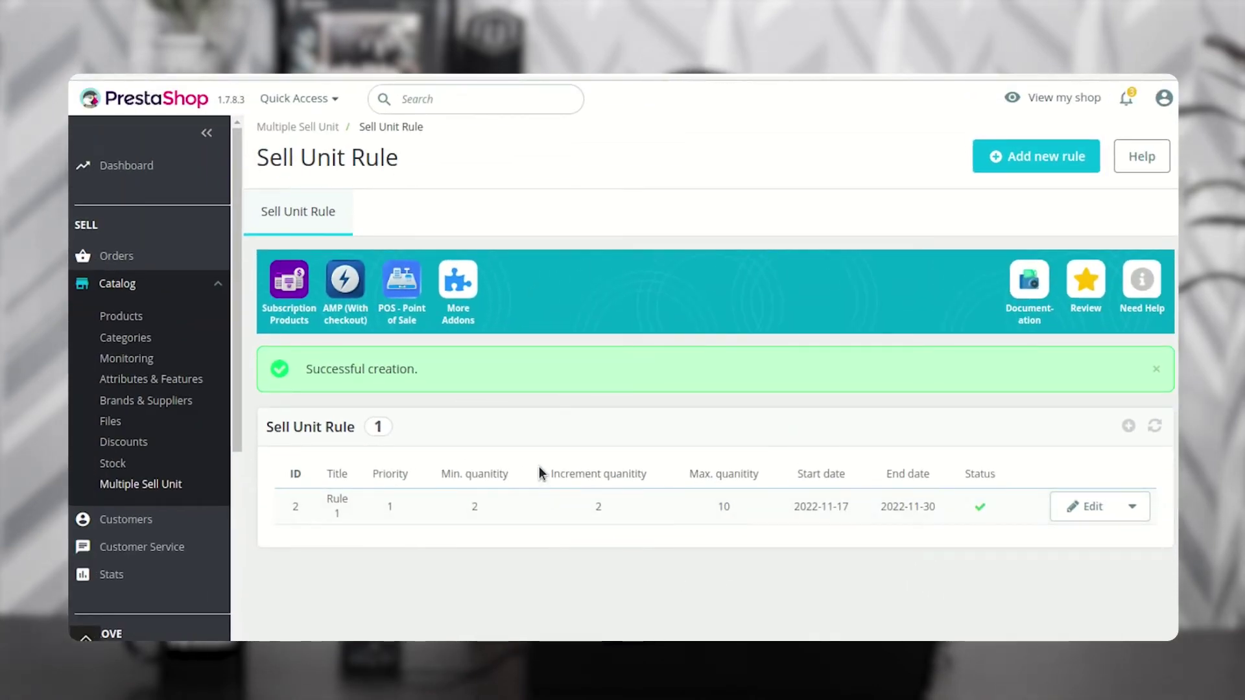
{"action": "left_click_drag", "start_coordinate": [294, 428], "coordinate": [349, 431]}
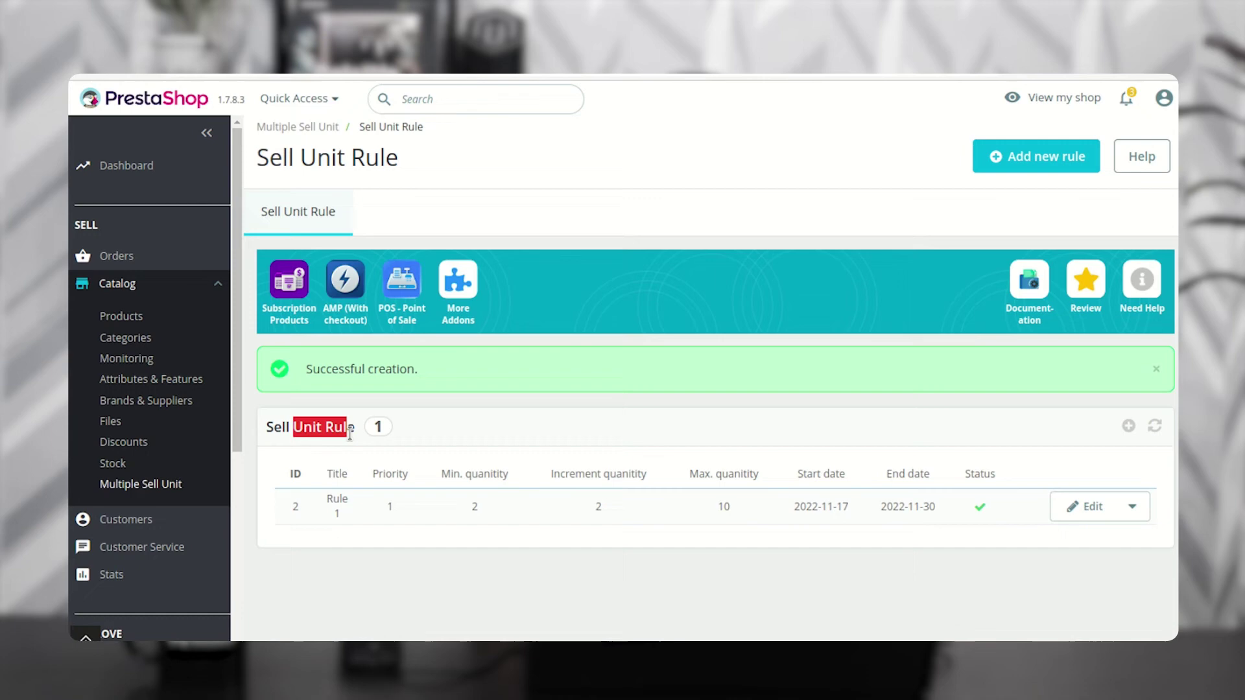
{"action": "left_click", "coordinate": [470, 589]}
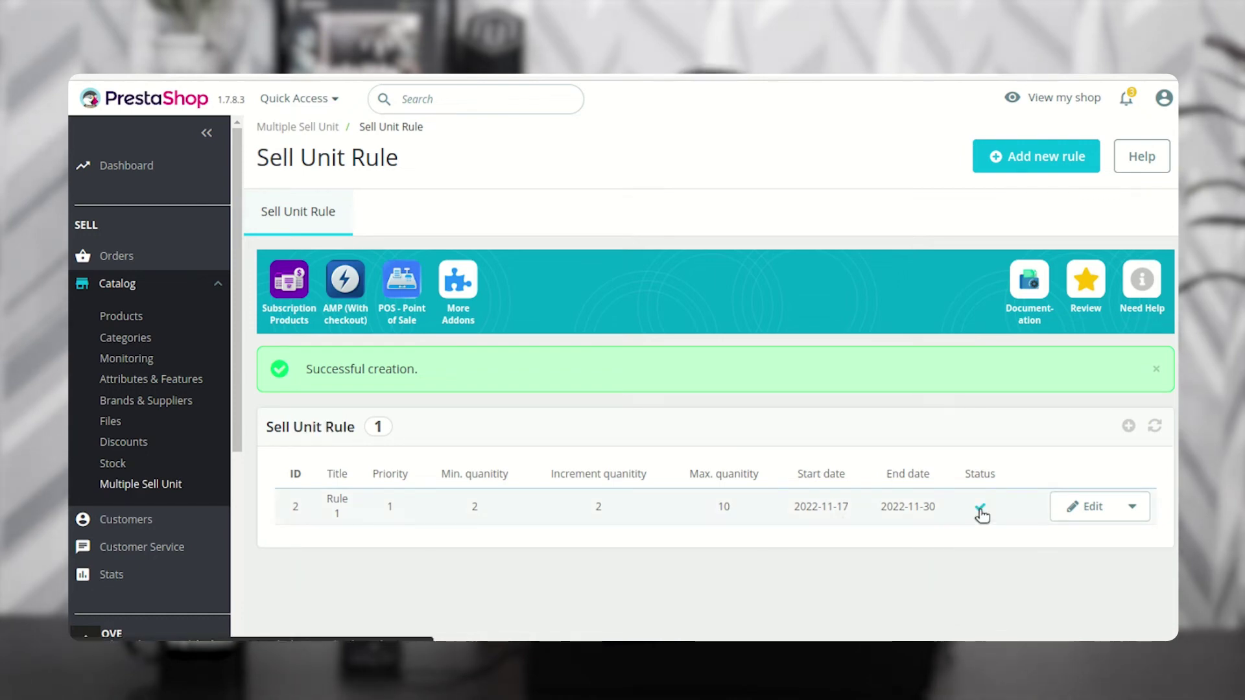
{"action": "left_click", "coordinate": [1139, 516]}
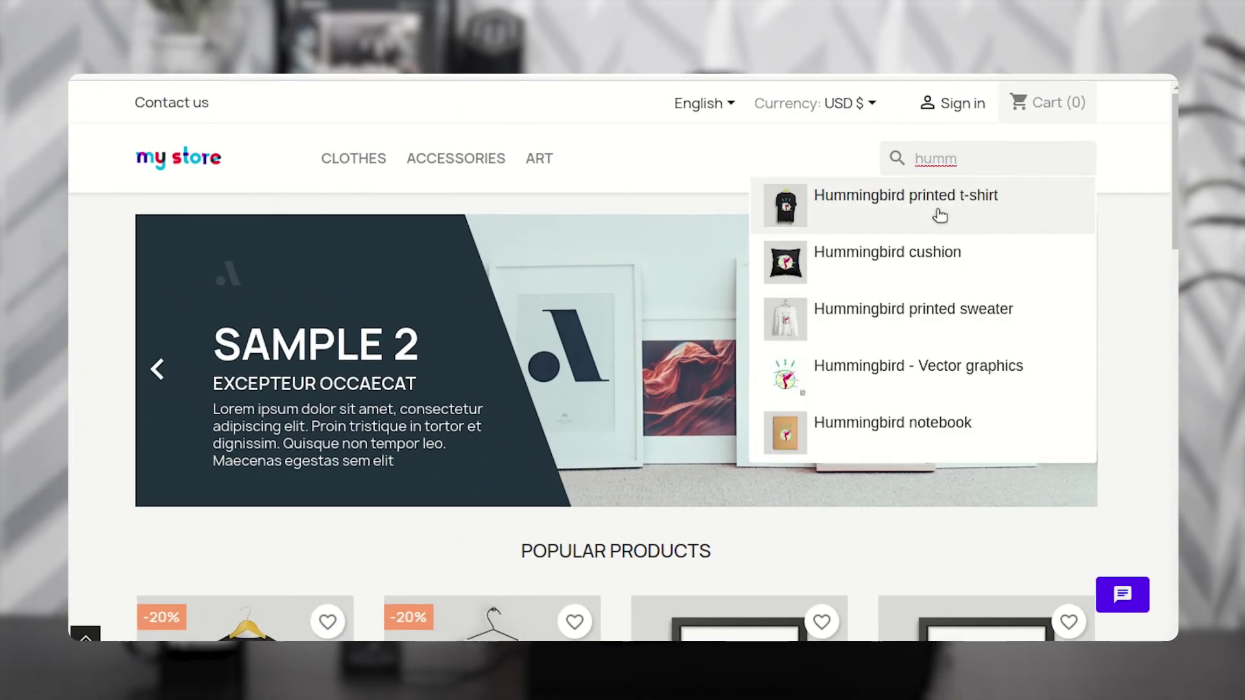
Open the Hummingbird printed t-shirt page and check its quantity can't drop below 2.
{"action": "key", "text": "BackSpace"}
{"action": "key", "text": "BackSpace"}
{"action": "key", "text": "BackSpace"}
{"action": "key", "text": "BackSpace"}
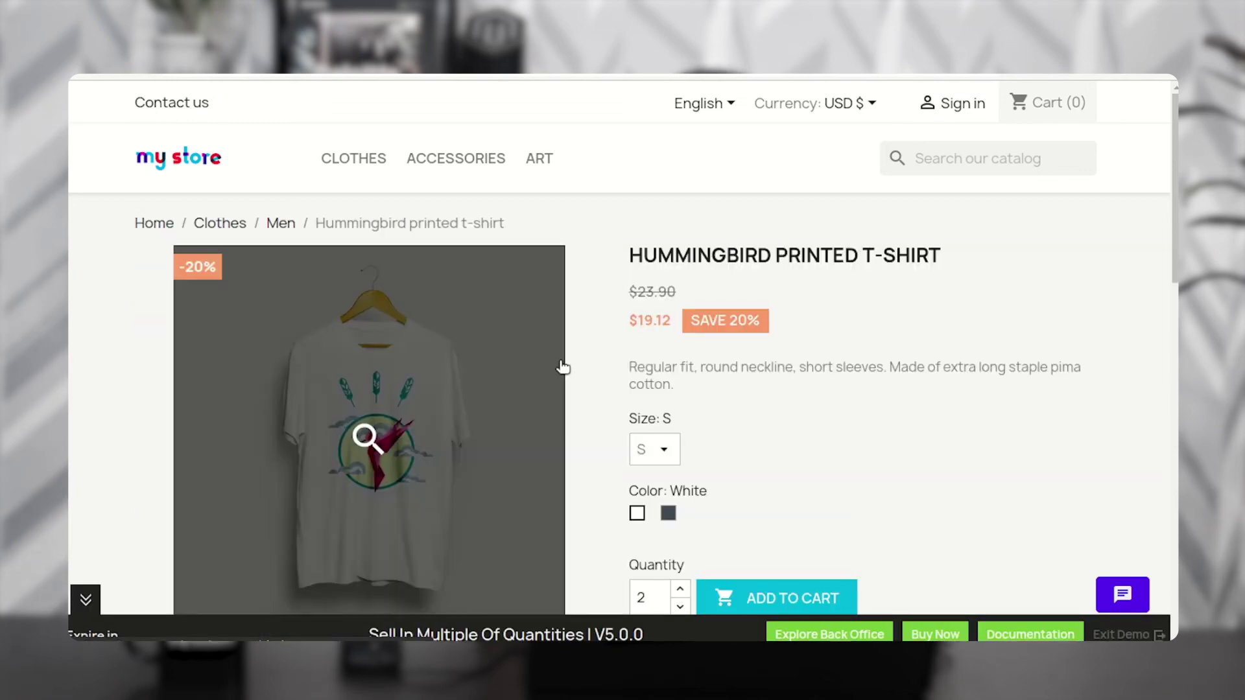
{"action": "scroll", "coordinate": [678, 438], "scroll_direction": "down", "scroll_amount": 3}
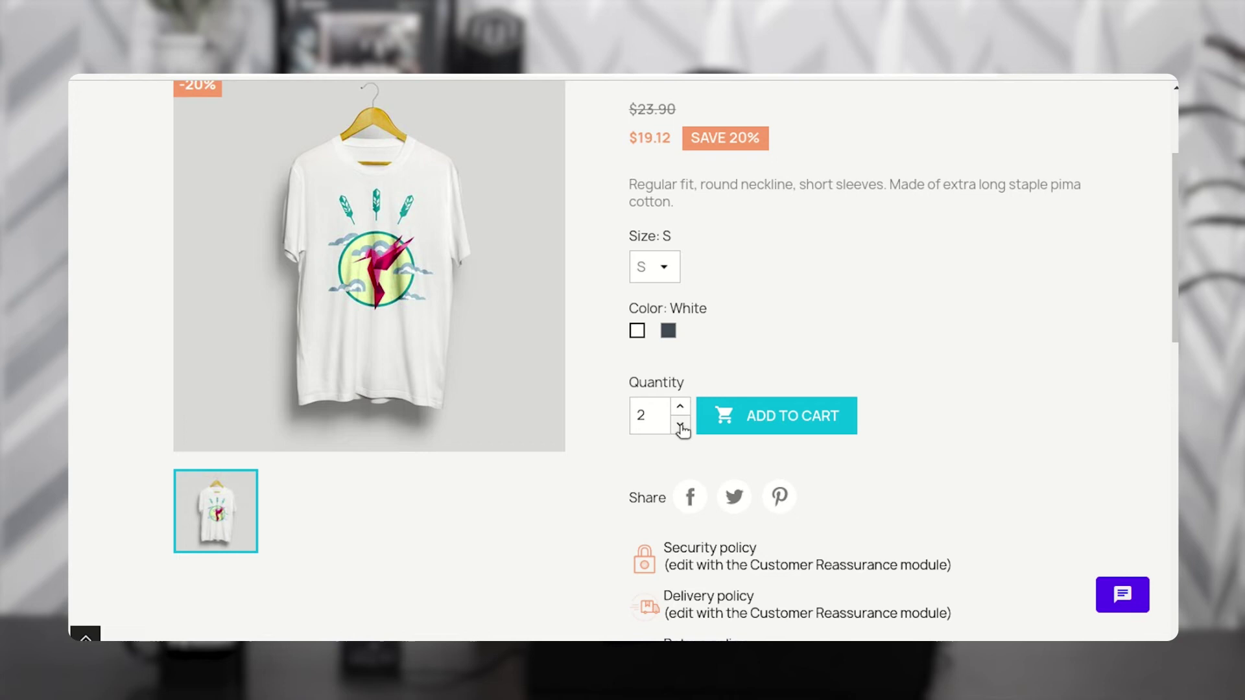
{"action": "left_click", "coordinate": [703, 460]}
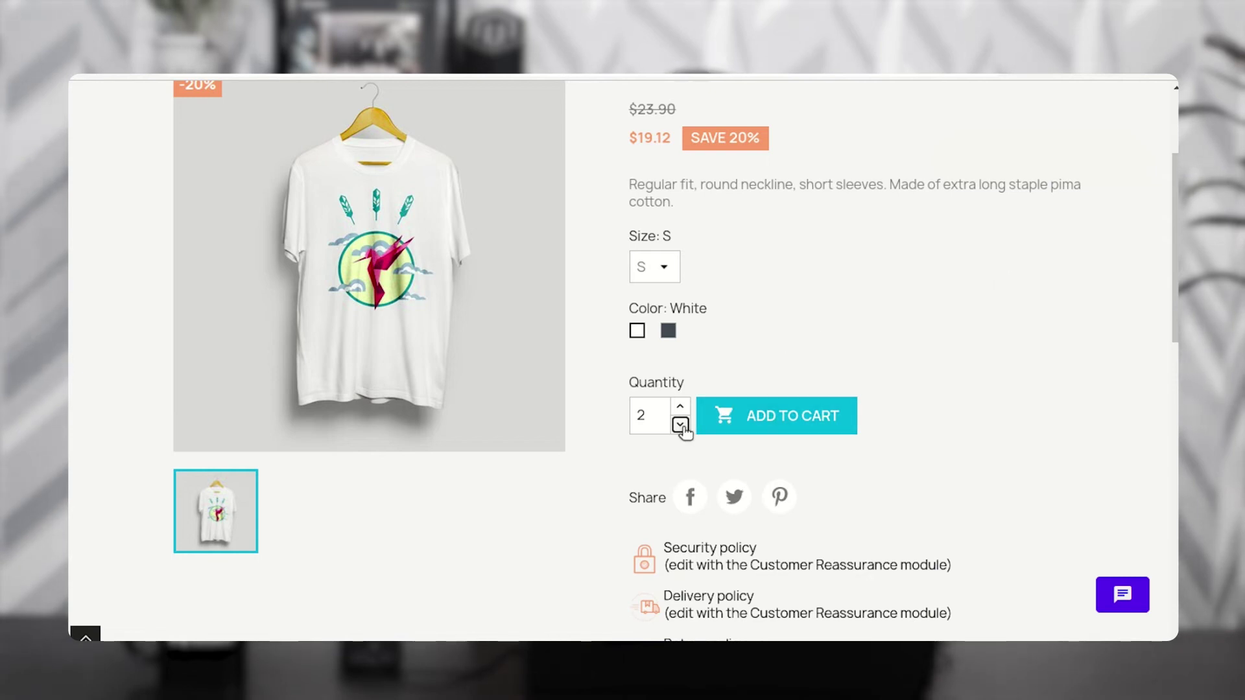
{"action": "left_click", "coordinate": [681, 426]}
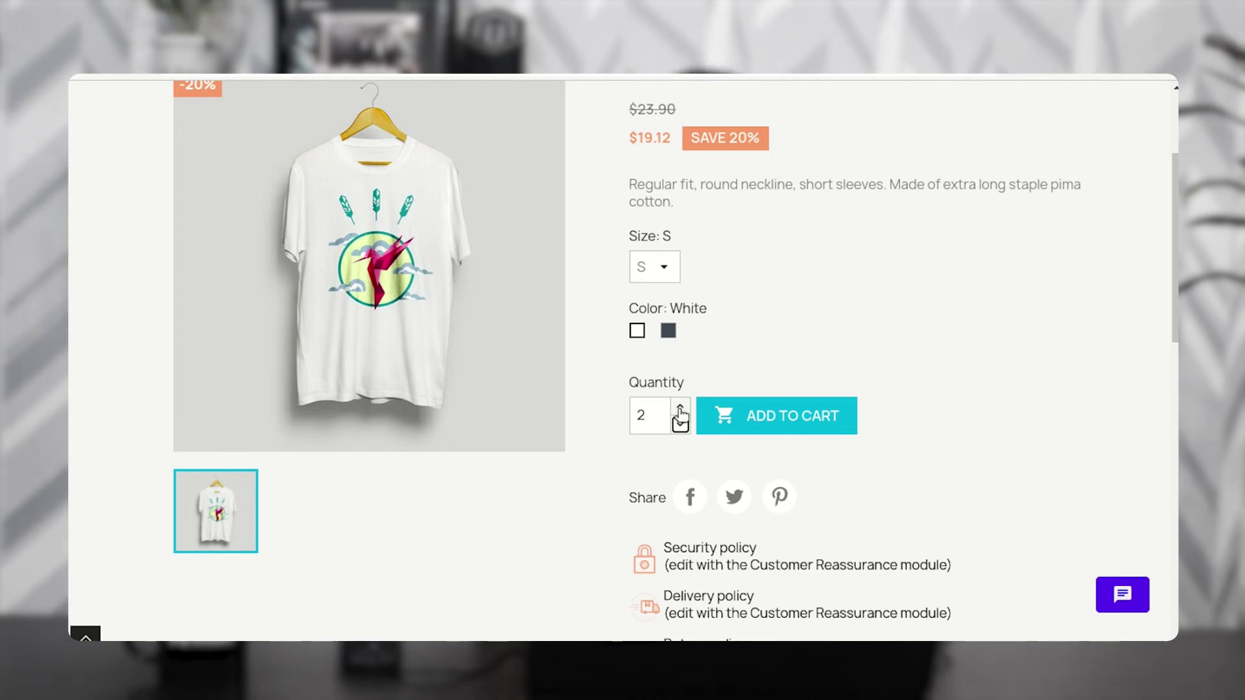
Raise the t-shirt quantity in steps of 2 up to the maximum of 10.
{"action": "left_click", "coordinate": [680, 408]}
{"action": "left_click", "coordinate": [680, 408]}
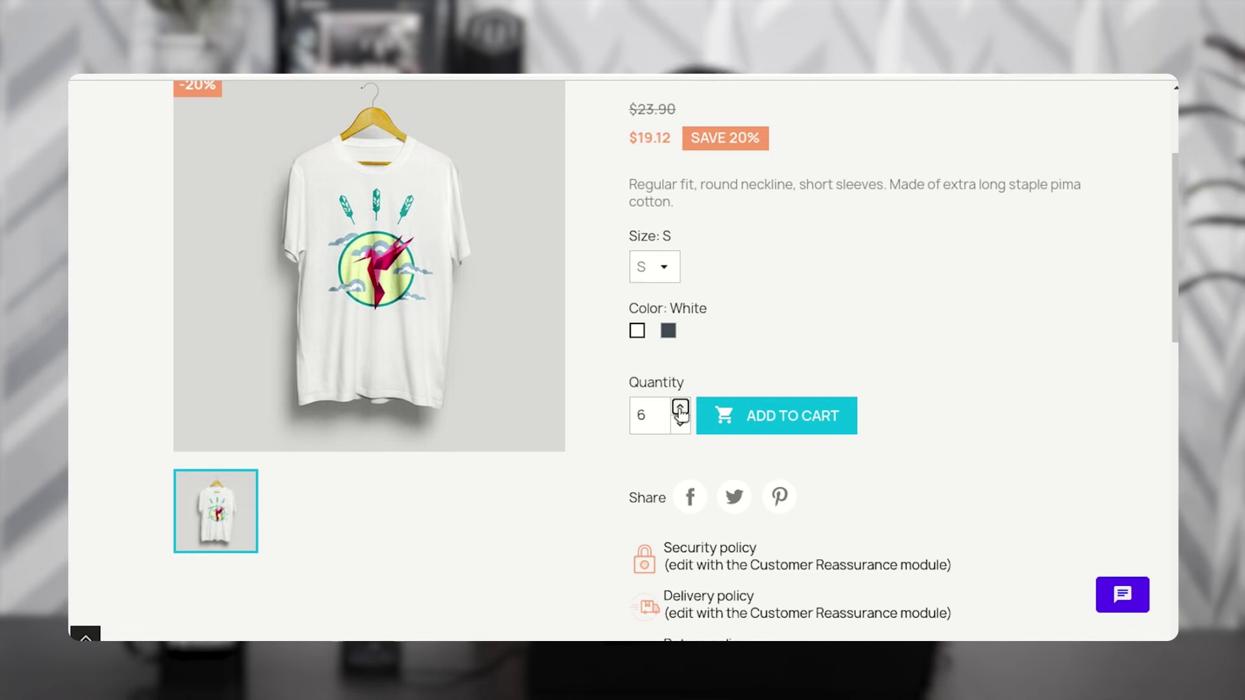
{"action": "left_click", "coordinate": [680, 408]}
{"action": "left_click", "coordinate": [680, 407]}
{"action": "left_click", "coordinate": [680, 407]}
{"action": "left_click", "coordinate": [680, 407]}
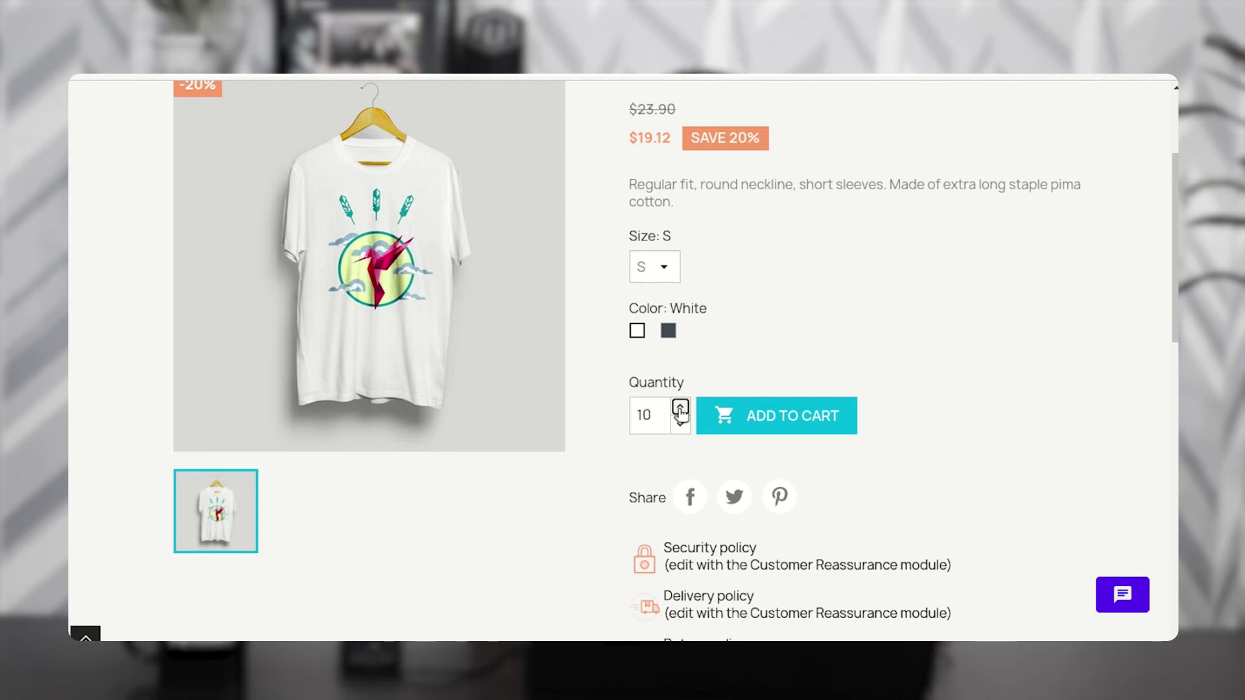
{"action": "left_click", "coordinate": [680, 407]}
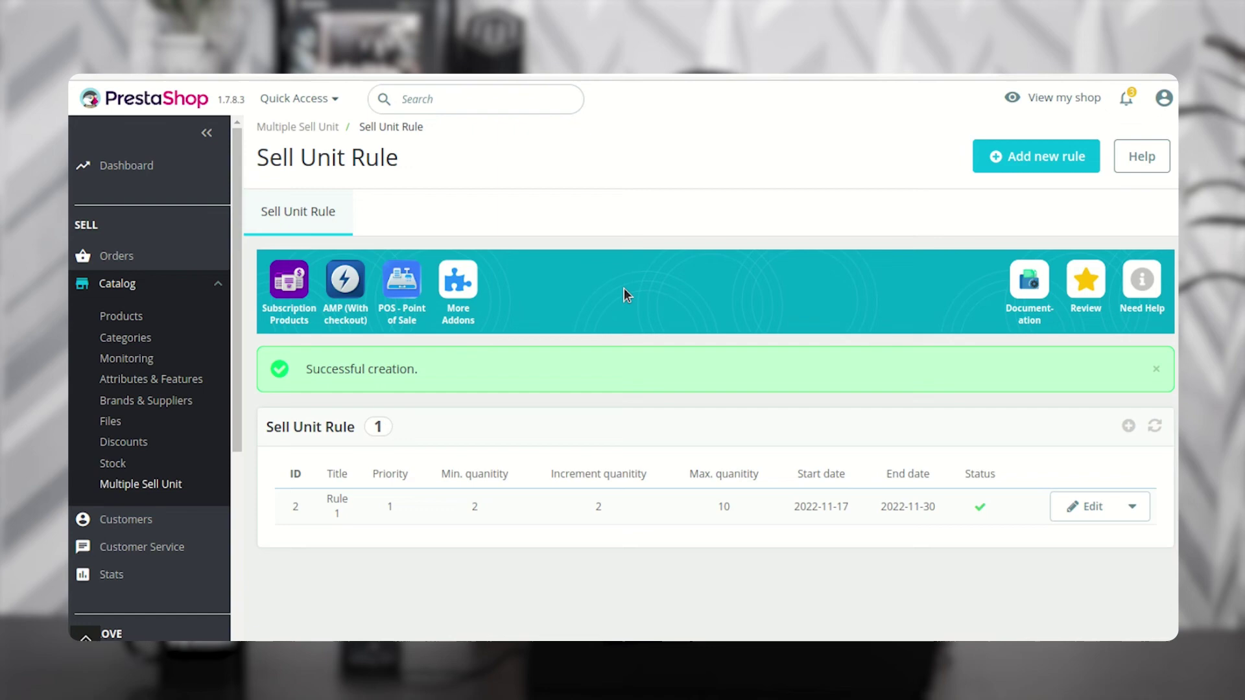
Enable Sell in Multiple of Quantities in the Customizable mug's module settings.
{"action": "left_click", "coordinate": [123, 318]}
{"action": "scroll", "coordinate": [850, 508], "scroll_direction": "down", "scroll_amount": 1}
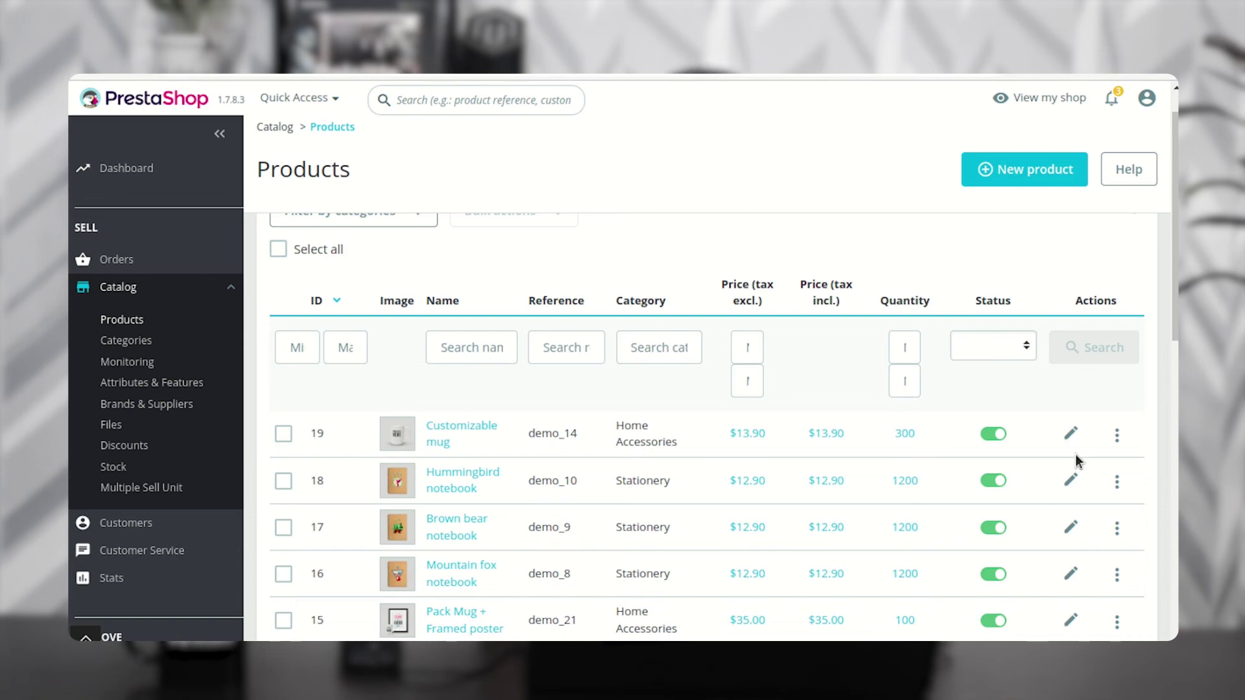
{"action": "left_click", "coordinate": [1070, 436]}
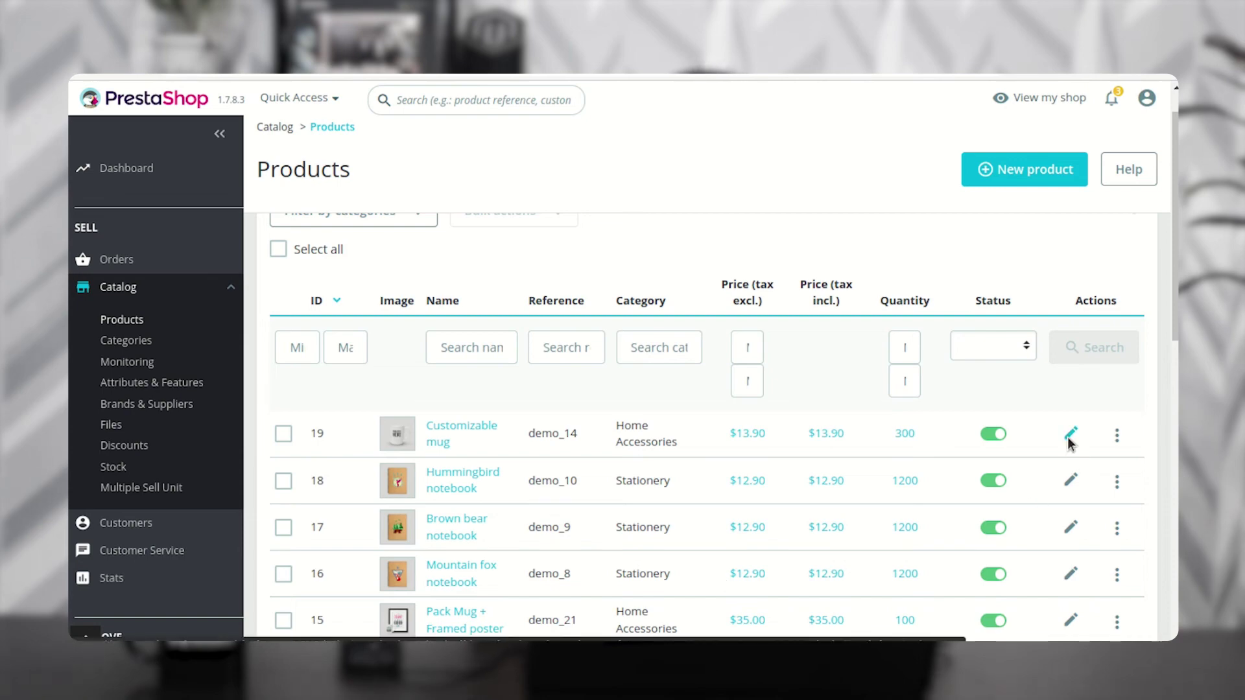
{"action": "left_click", "coordinate": [825, 245]}
{"action": "scroll", "coordinate": [702, 418], "scroll_direction": "down", "scroll_amount": 3}
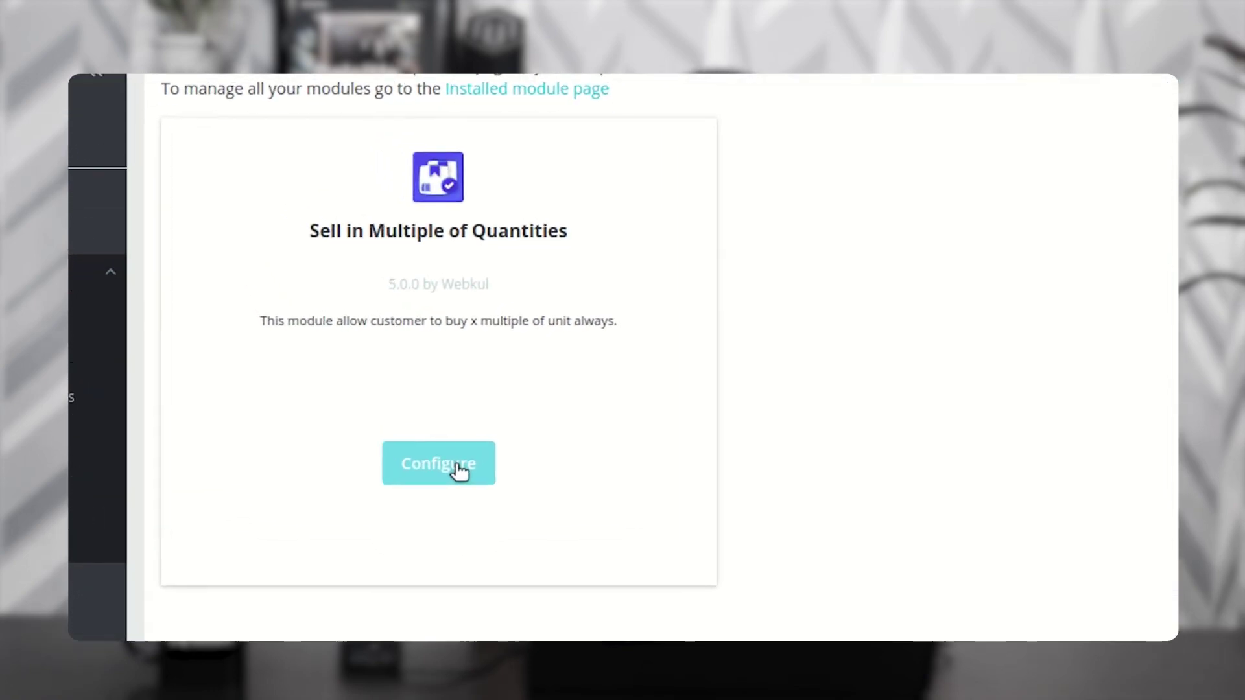
{"action": "left_click", "coordinate": [477, 457]}
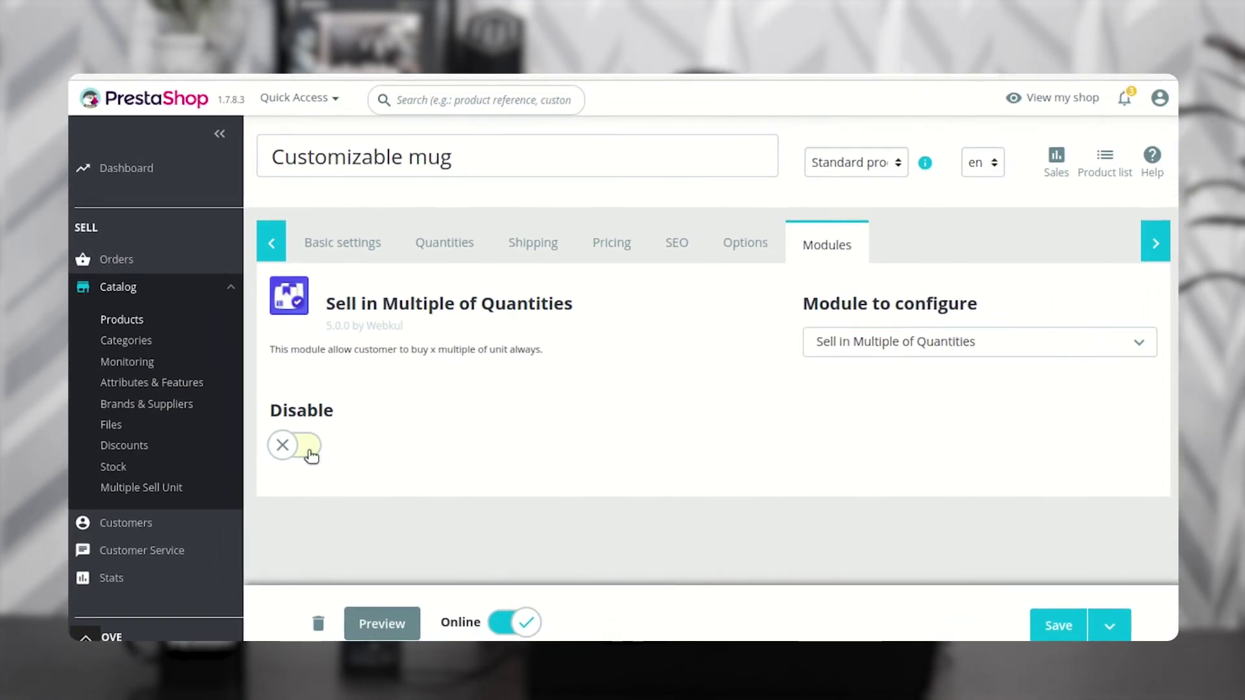
{"action": "left_click", "coordinate": [310, 448]}
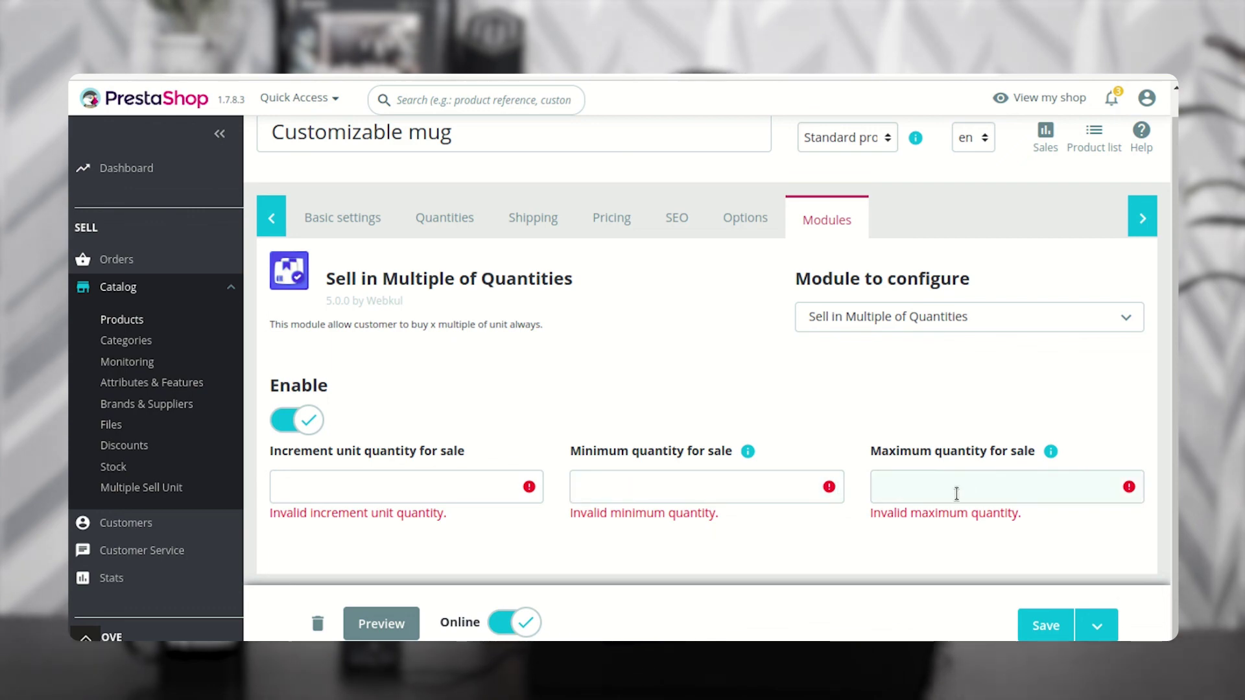
Give the mug increment 3, minimum 3 and maximum quantity 9.
{"action": "left_click", "coordinate": [356, 491]}
{"action": "type", "text": "3"}
{"action": "left_click", "coordinate": [682, 489]}
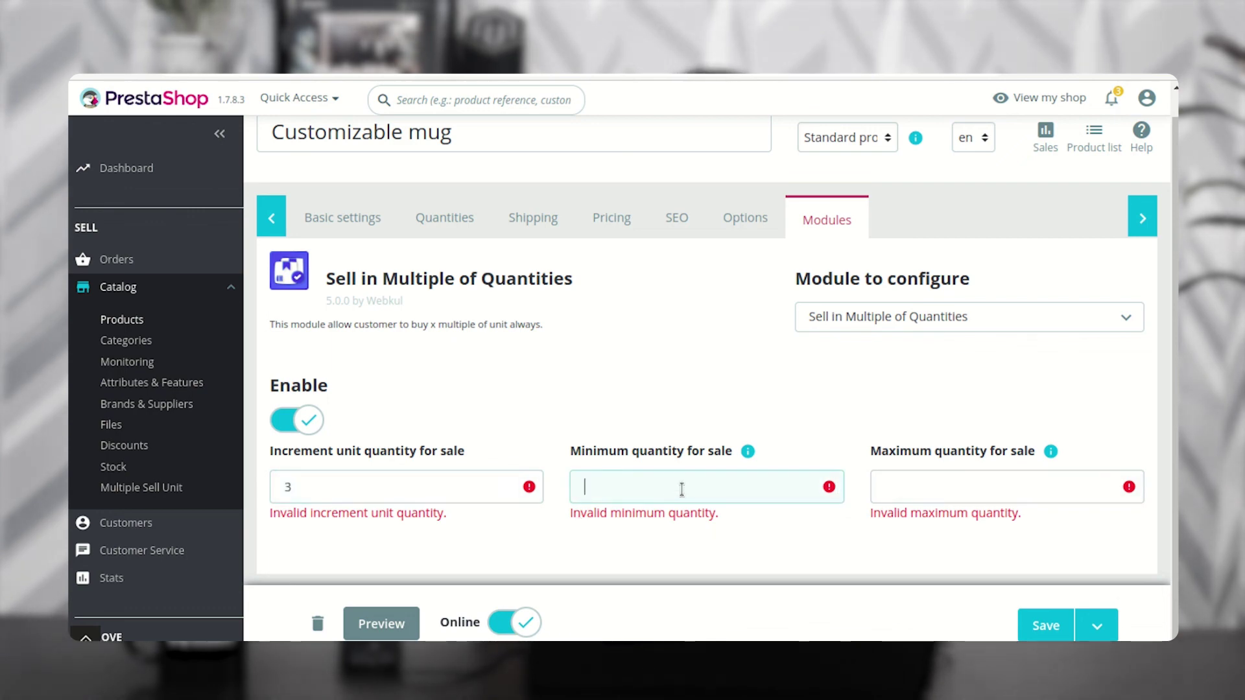
{"action": "type", "text": "3"}
{"action": "left_click", "coordinate": [934, 493]}
{"action": "type", "text": "9"}
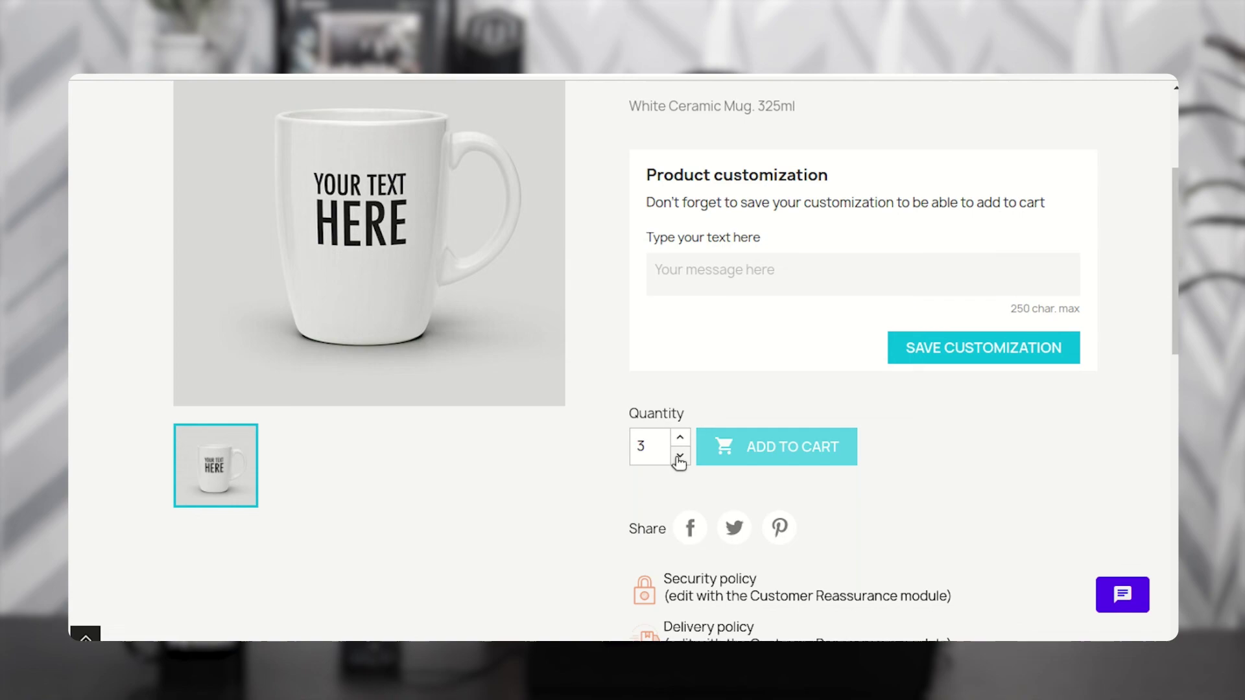
{"action": "left_click_drag", "start_coordinate": [649, 450], "coordinate": [625, 445]}
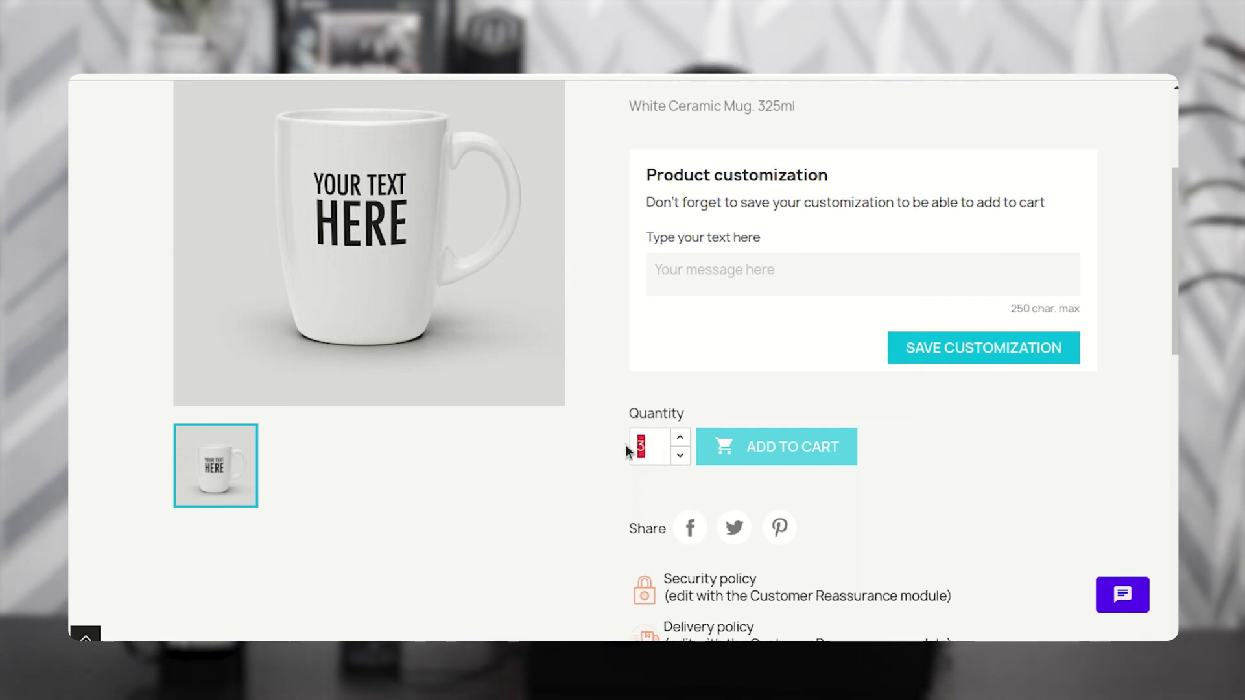